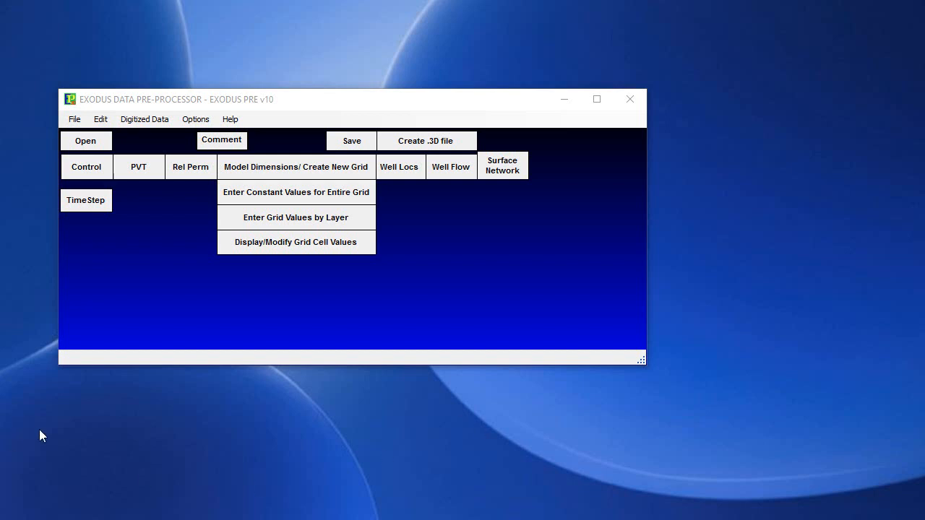
# - Open the recent data file coutest1.DAT and bring up the parameter selection for displaying and modifying its grid cell values
pyautogui.click(75, 119)
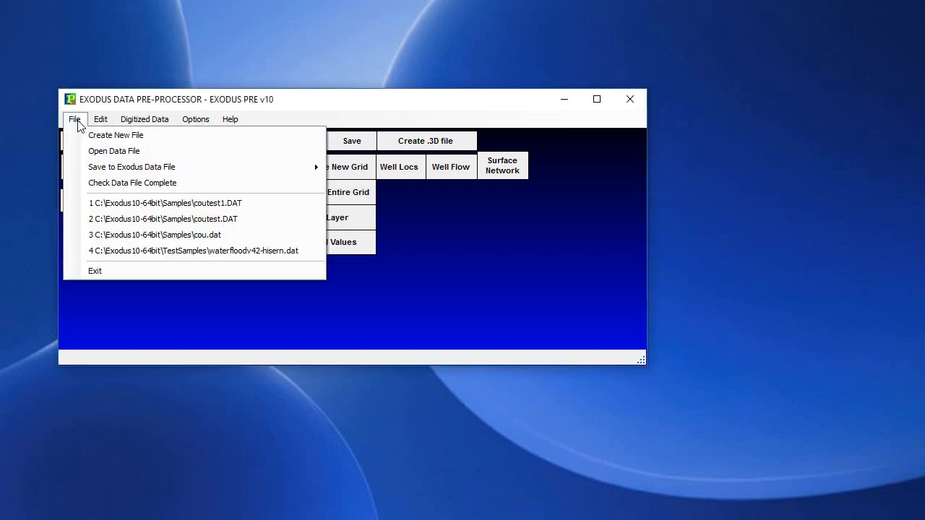
pyautogui.click(227, 209)
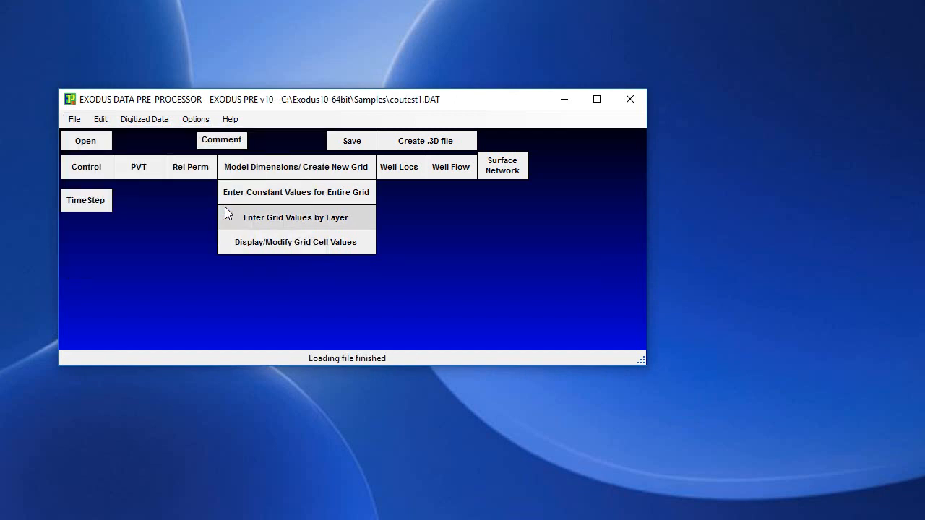
pyautogui.click(301, 244)
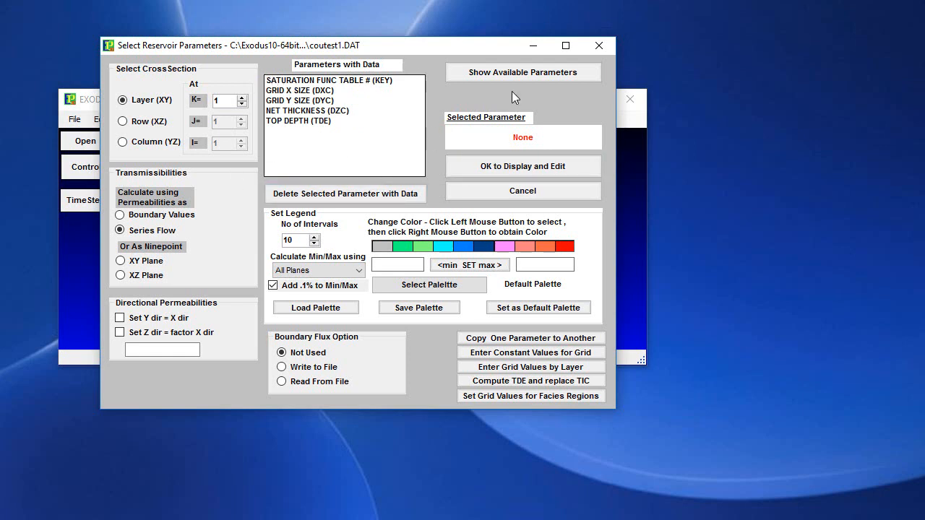
# - Browse the available reservoir parameters sorted by name and by key, and select POROSITY (POR)
pyautogui.click(512, 72)
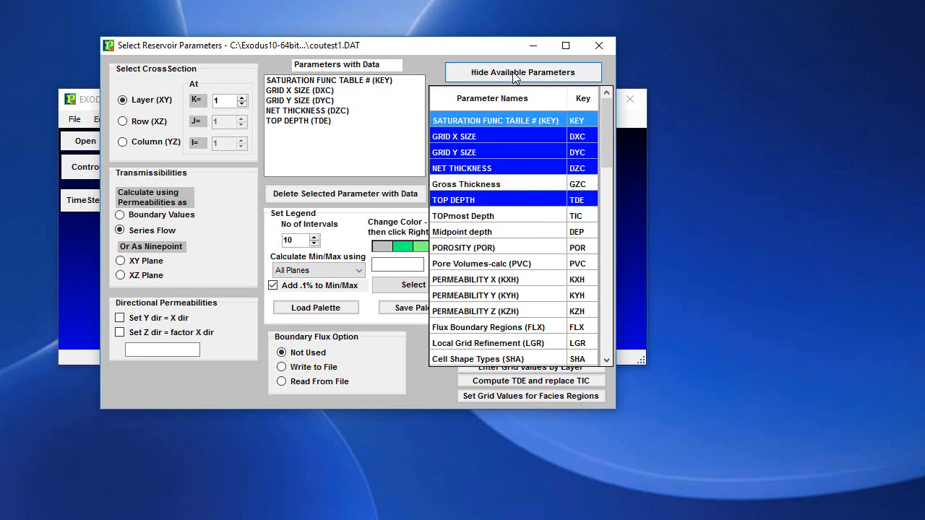
pyautogui.click(465, 249)
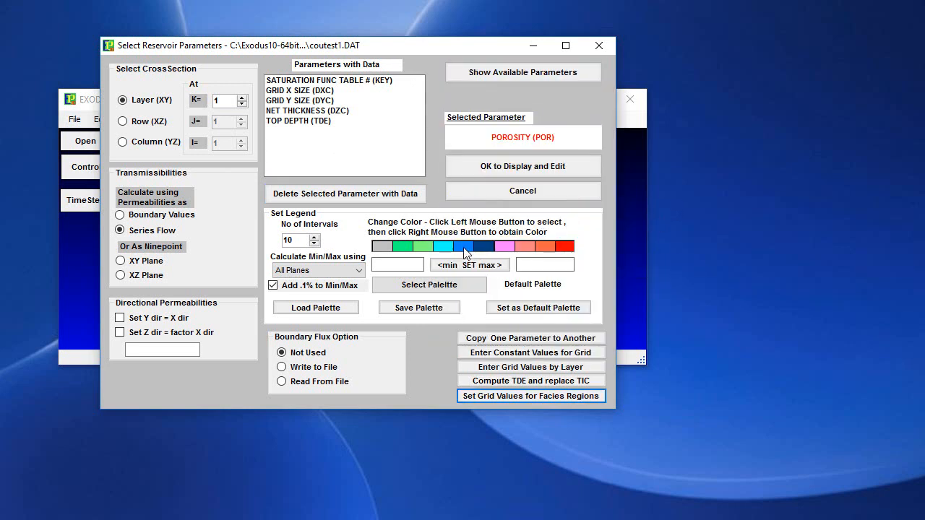
pyautogui.click(528, 72)
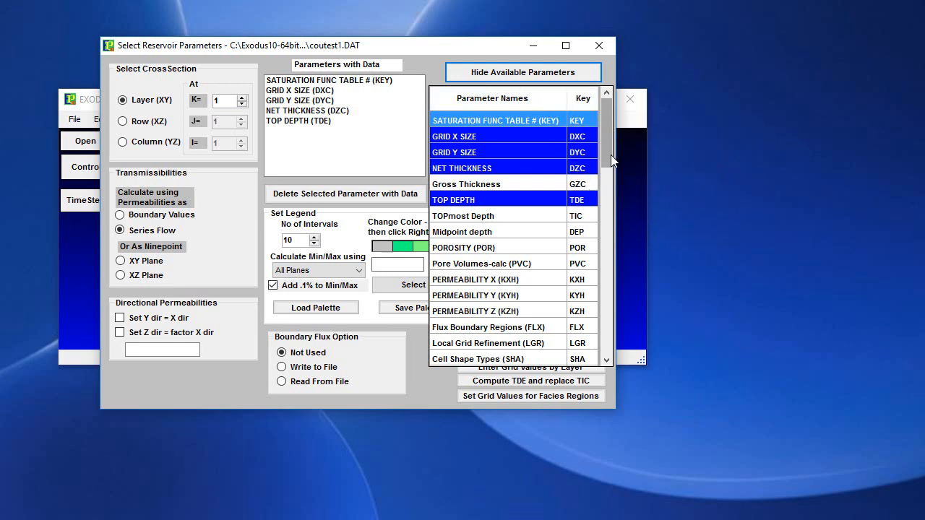
pyautogui.moveTo(607, 159)
pyautogui.mouseDown()
pyautogui.moveTo(604, 354)
pyautogui.moveTo(600, 138)
pyautogui.moveTo(612, 199)
pyautogui.moveTo(604, 150)
pyautogui.mouseUp()
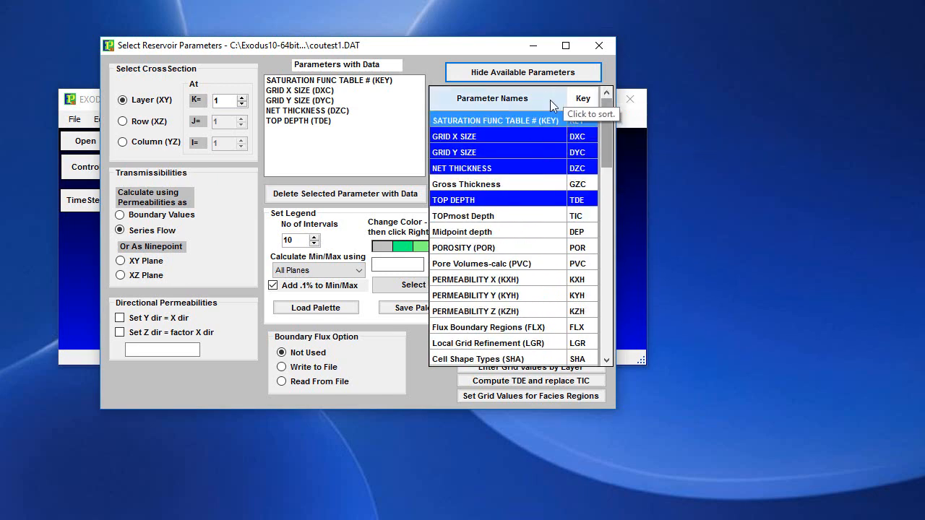
pyautogui.click(511, 100)
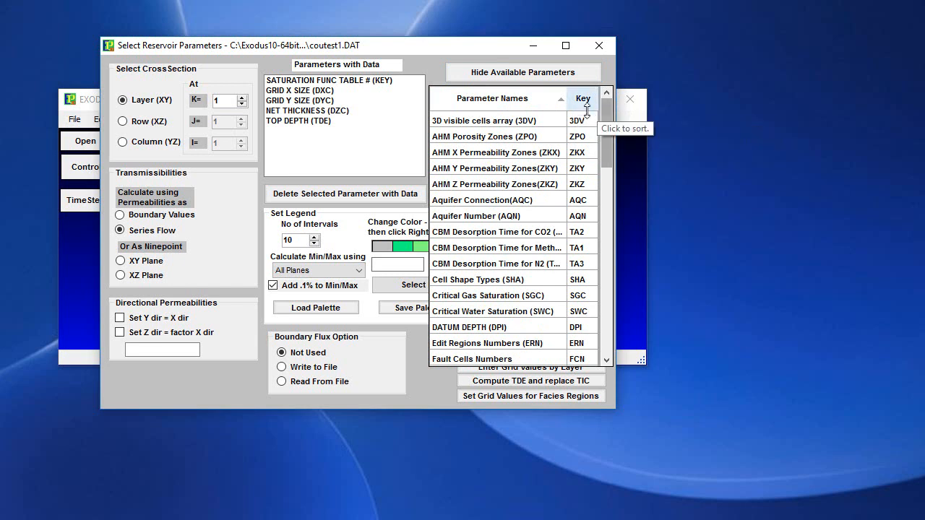
pyautogui.click(584, 101)
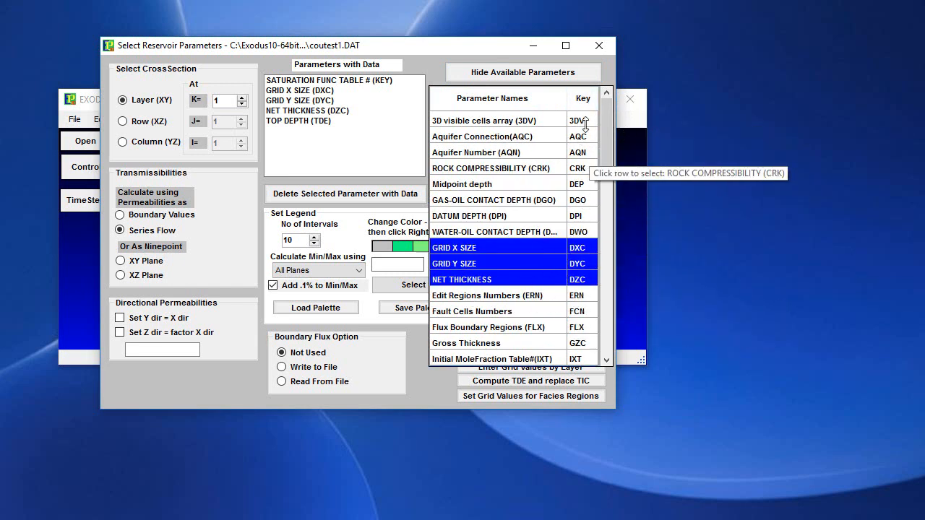
pyautogui.moveTo(609, 144); pyautogui.dragTo(591, 119)
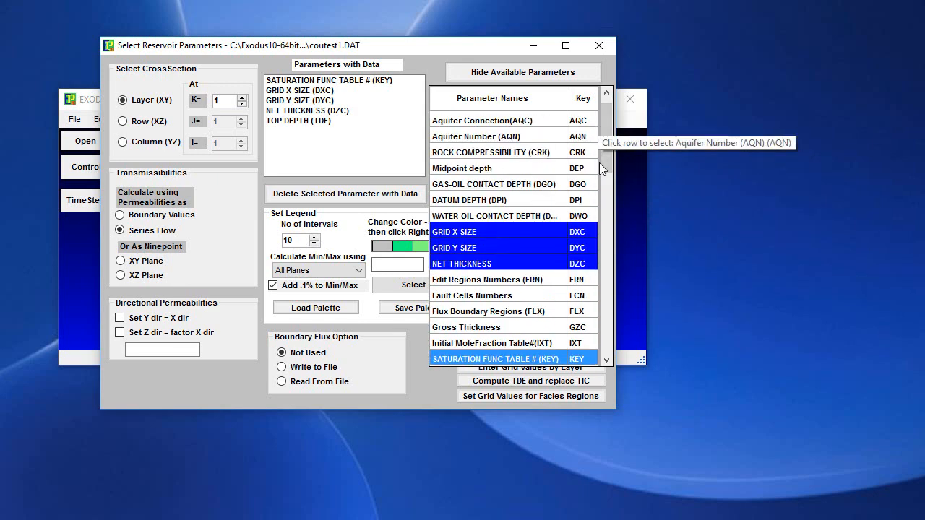
pyautogui.click(517, 98)
pyautogui.moveTo(610, 141); pyautogui.dragTo(595, 250)
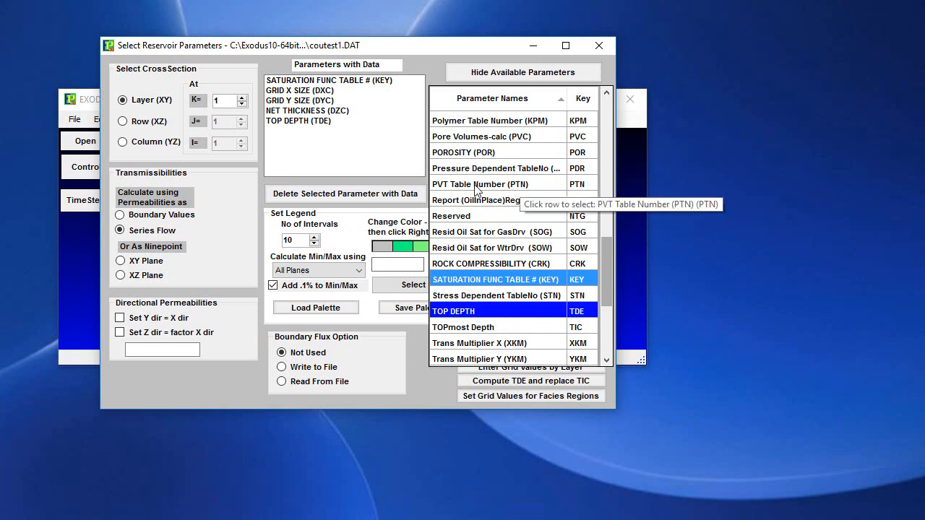
pyautogui.click(482, 154)
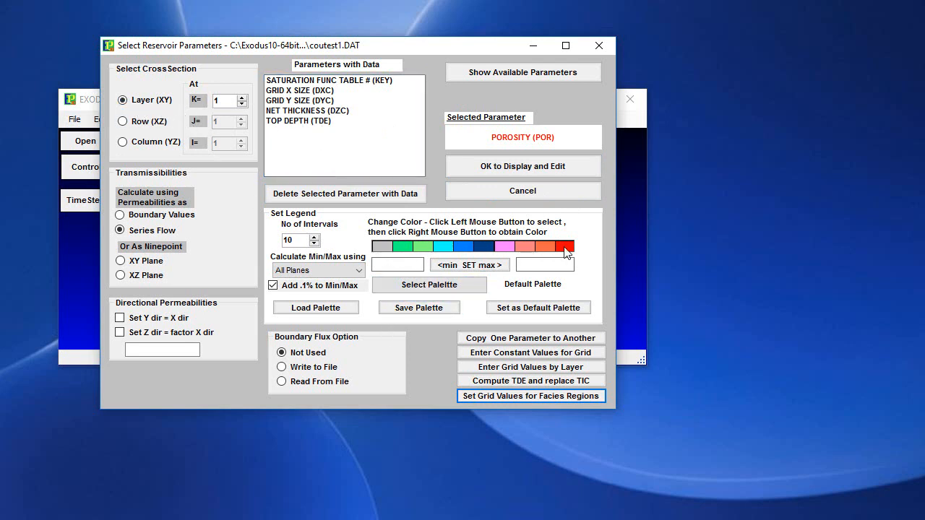
# - Open the porosity parameter for display and editing with a legend range from a minimum of 0.05 to a maximum of .3
pyautogui.click(524, 170)
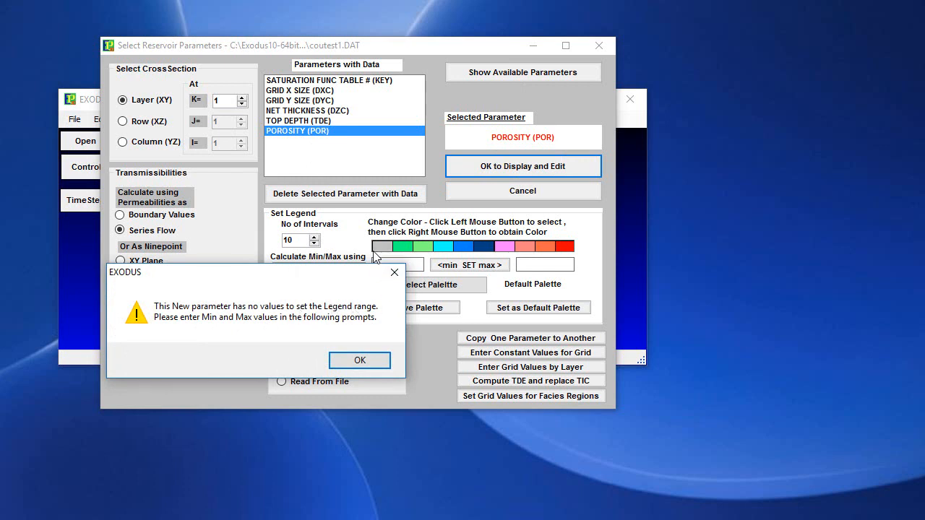
pyautogui.moveTo(331, 278); pyautogui.dragTo(343, 304)
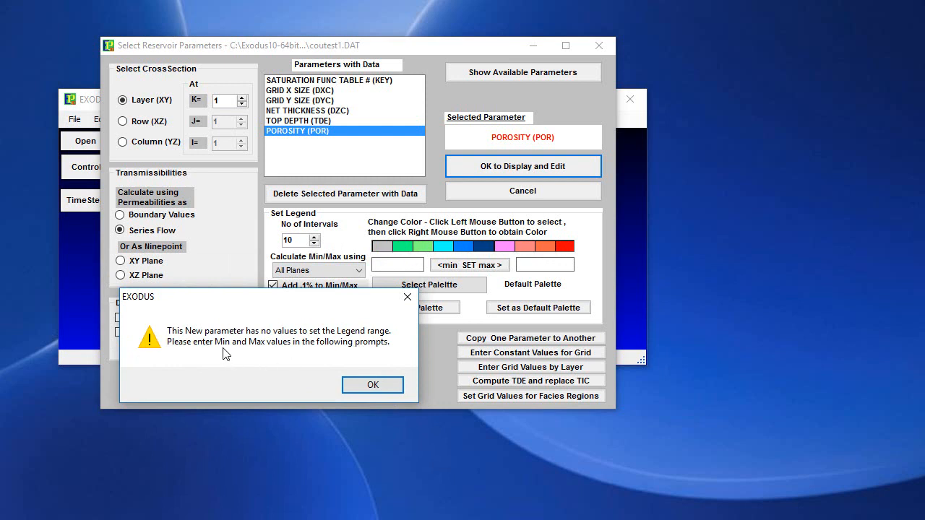
pyautogui.click(376, 394)
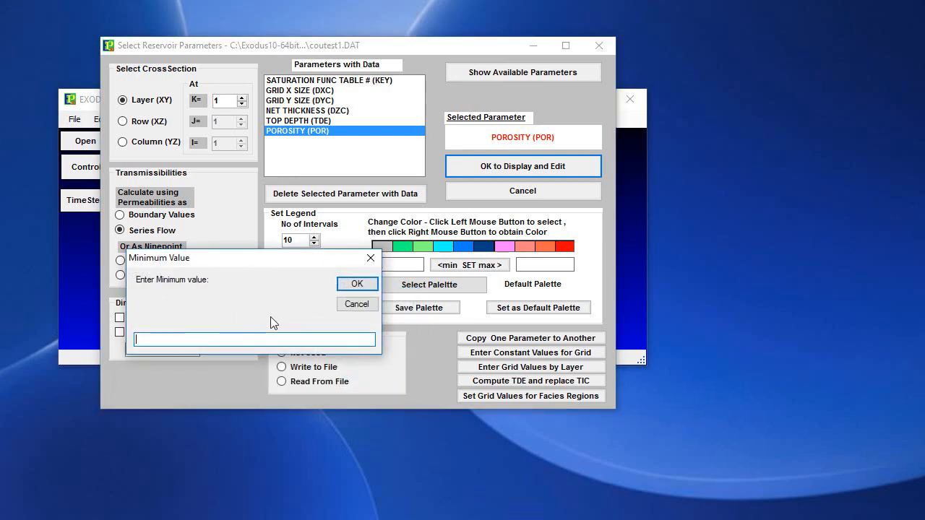
pyautogui.write('0.05')
pyautogui.click(357, 284)
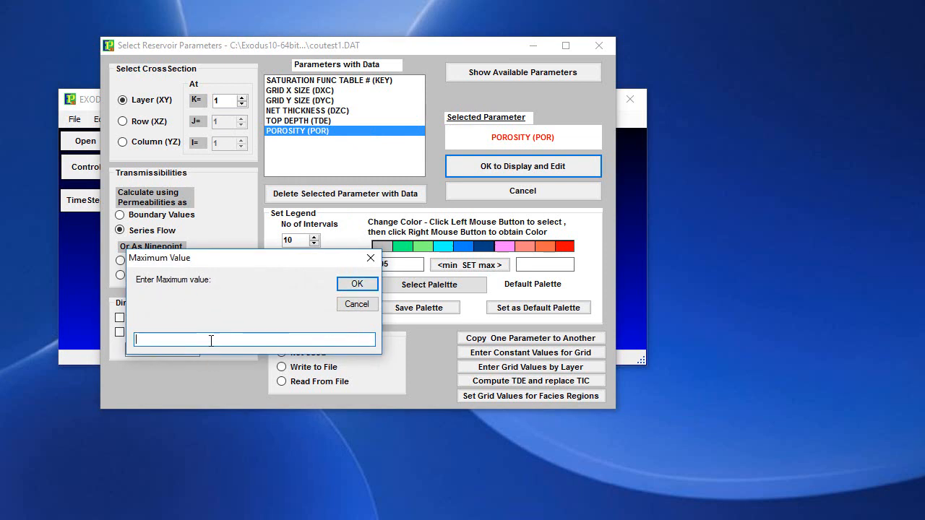
pyautogui.write('.3')
pyautogui.click(357, 284)
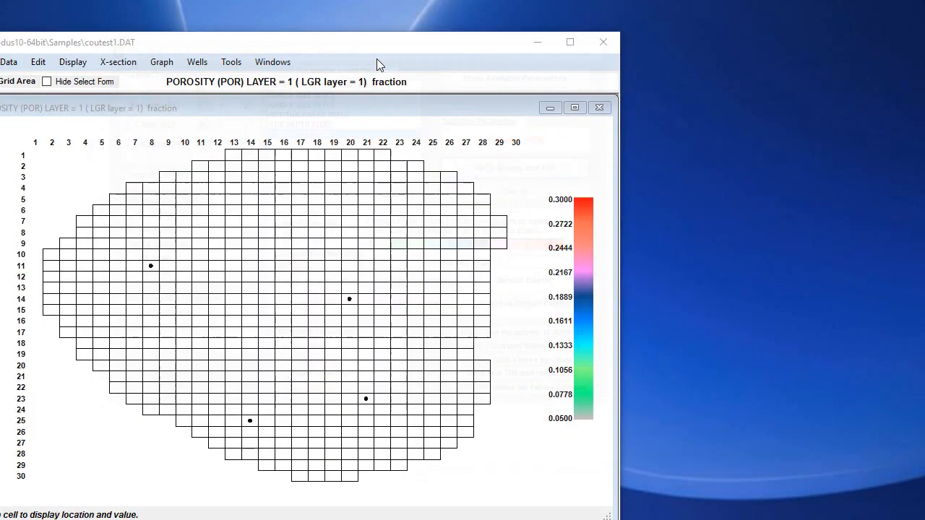
# - Turn on grid area selection for the layer 1 porosity map and pick the cell at column 19, row 11
pyautogui.moveTo(379, 47); pyautogui.dragTo(522, 24)
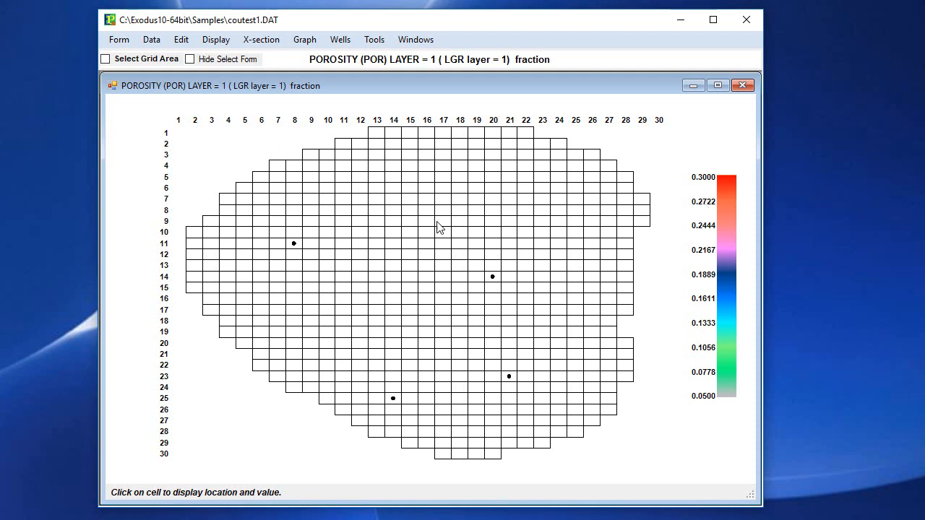
pyautogui.moveTo(402, 310); pyautogui.dragTo(398, 325)
pyautogui.click(347, 221)
pyautogui.click(280, 167)
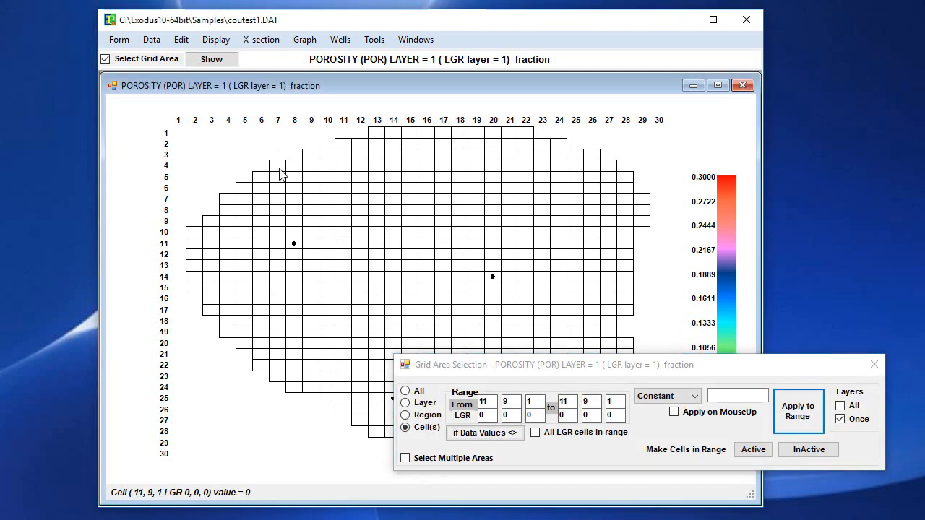
pyautogui.click(427, 221)
pyautogui.click(479, 243)
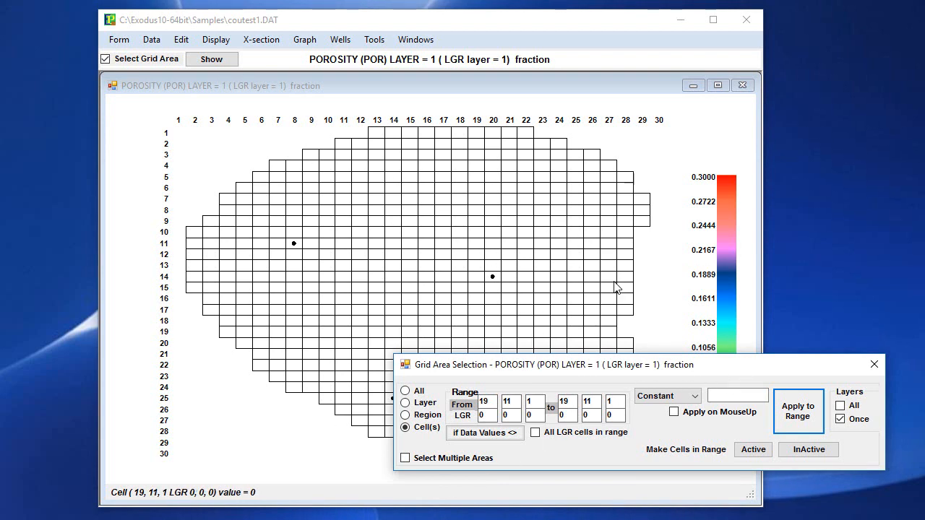
# - Apply a constant porosity of .13 to all cells of the grid and move the area selection window clear of the map
pyautogui.click(405, 392)
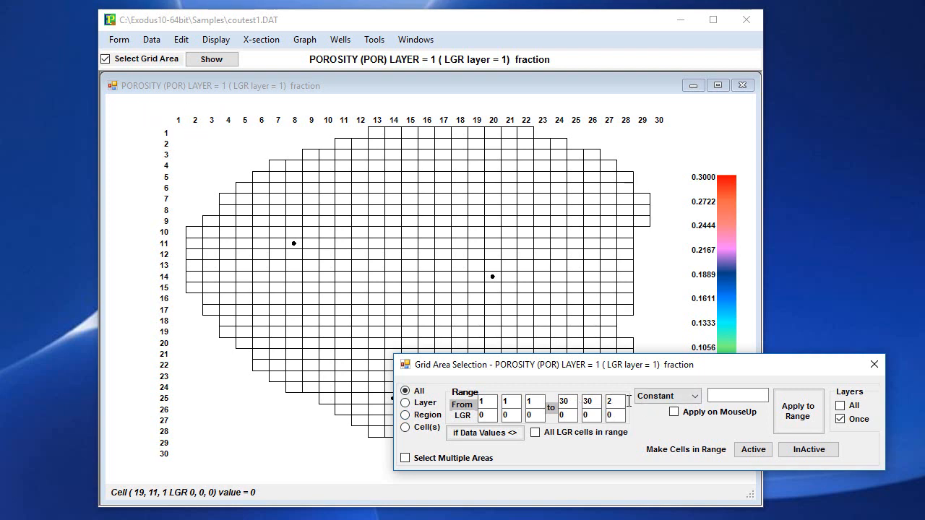
pyautogui.click(733, 396)
pyautogui.click(797, 411)
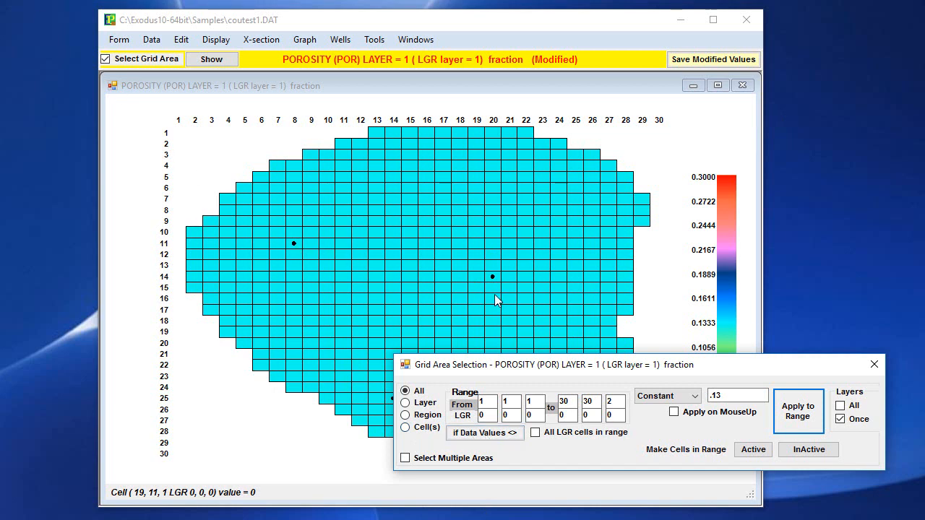
pyautogui.moveTo(571, 370); pyautogui.dragTo(343, 365)
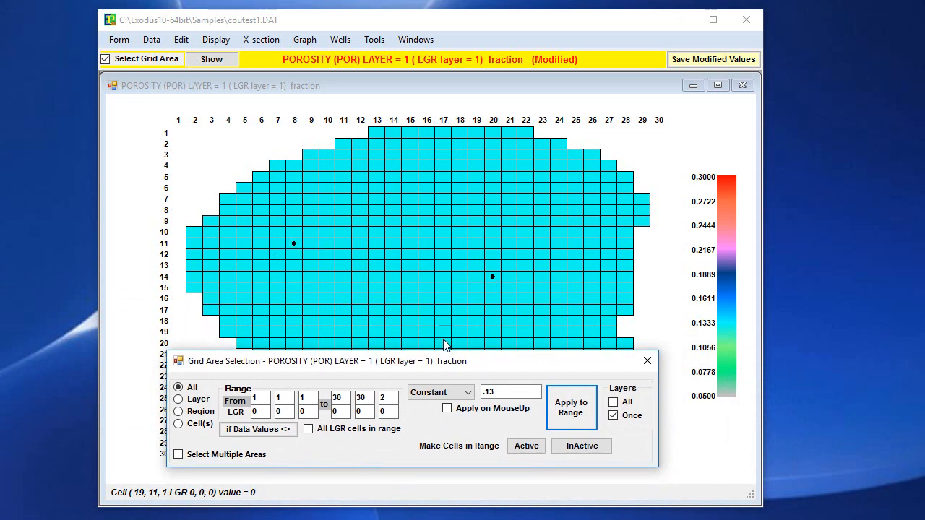
pyautogui.moveTo(457, 363); pyautogui.dragTo(456, 428)
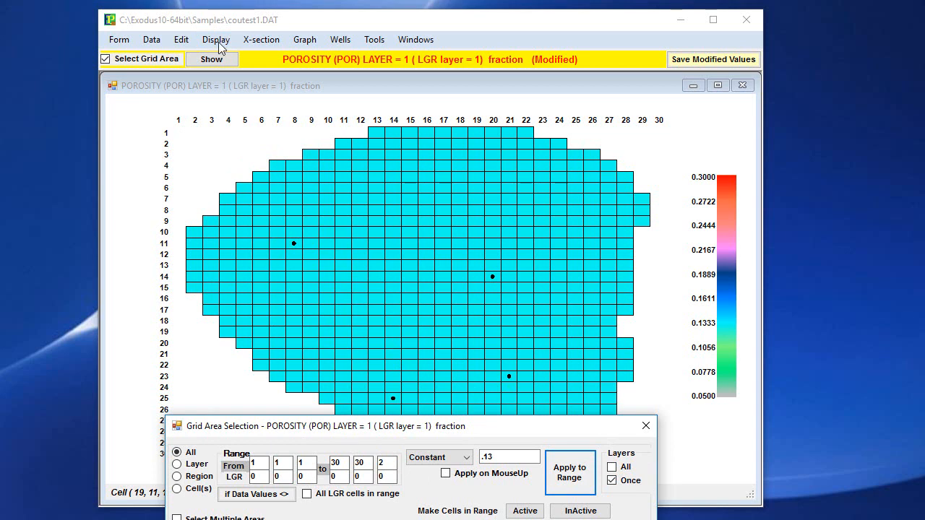
pyautogui.click(180, 40)
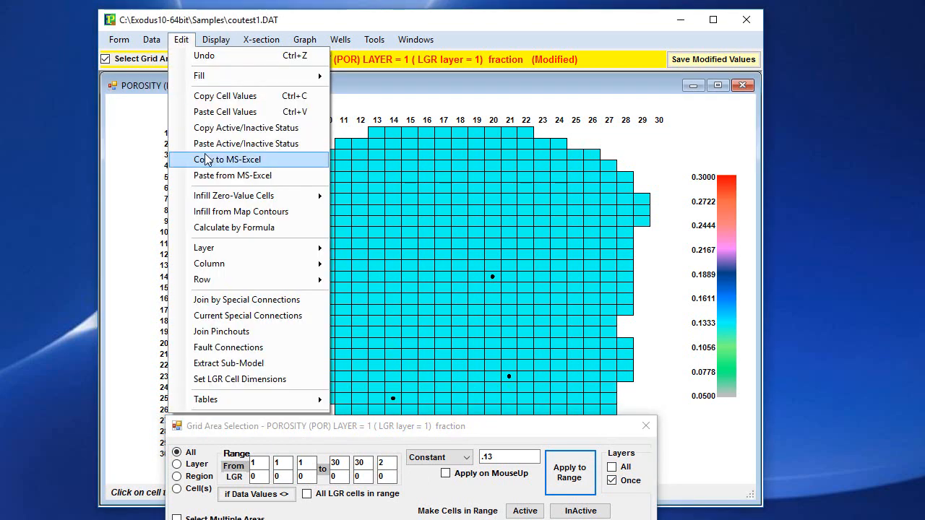
pyautogui.moveTo(239, 201)
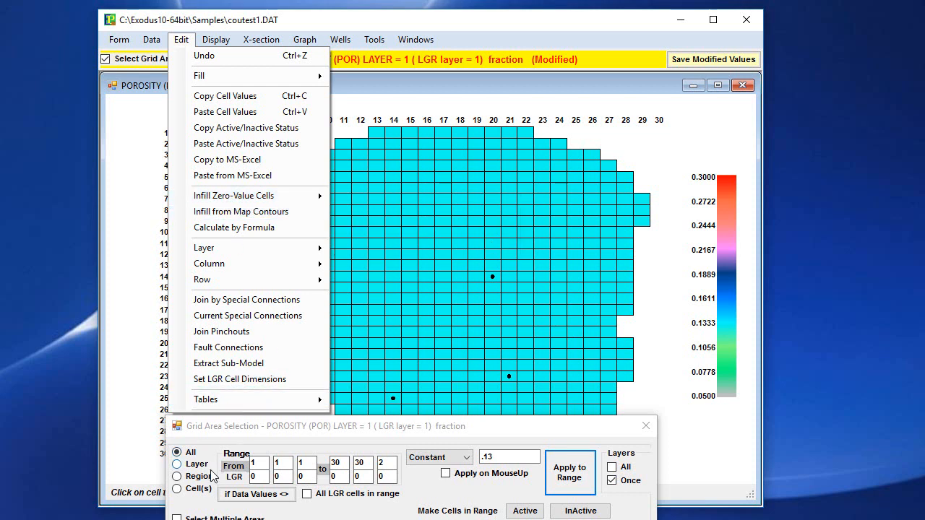
# - Reset the porosity of all grid cells to a constant value of 0
pyautogui.click(191, 459)
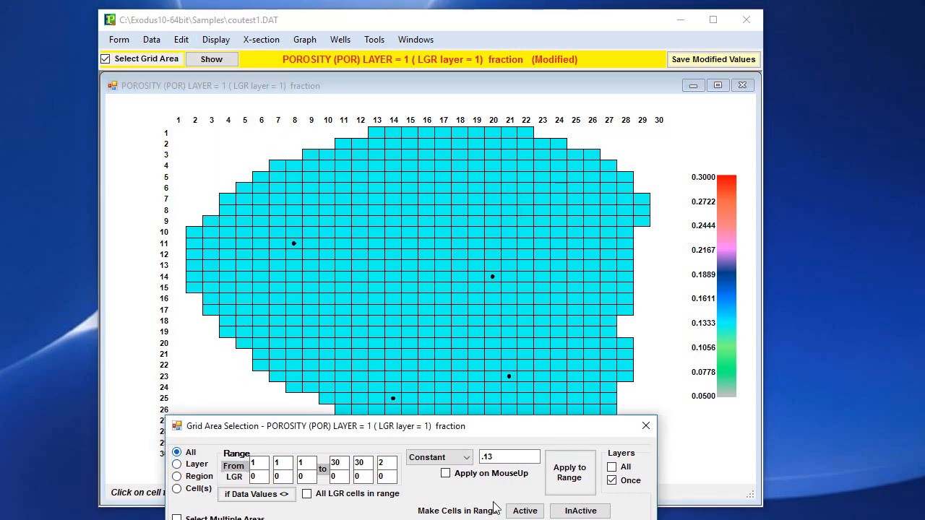
pyautogui.moveTo(500, 459); pyautogui.dragTo(435, 458)
pyautogui.write('0')
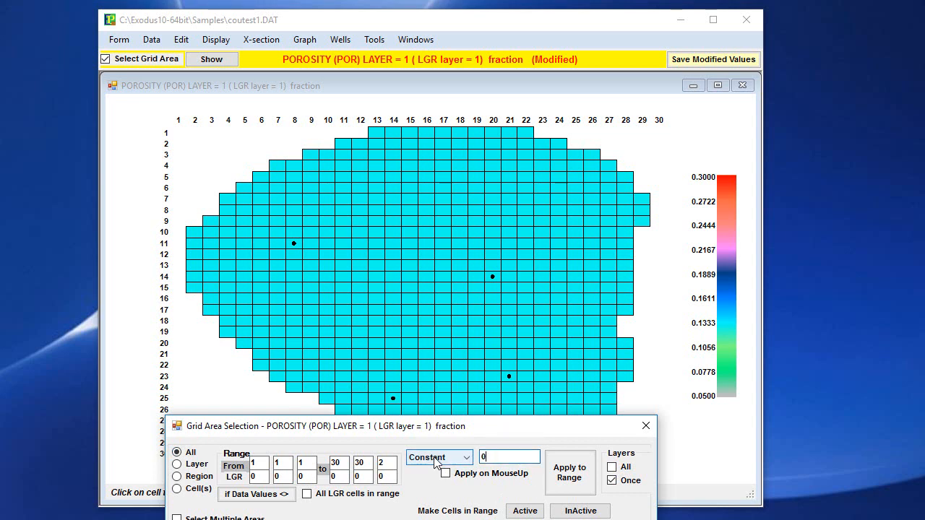
pyautogui.click(570, 476)
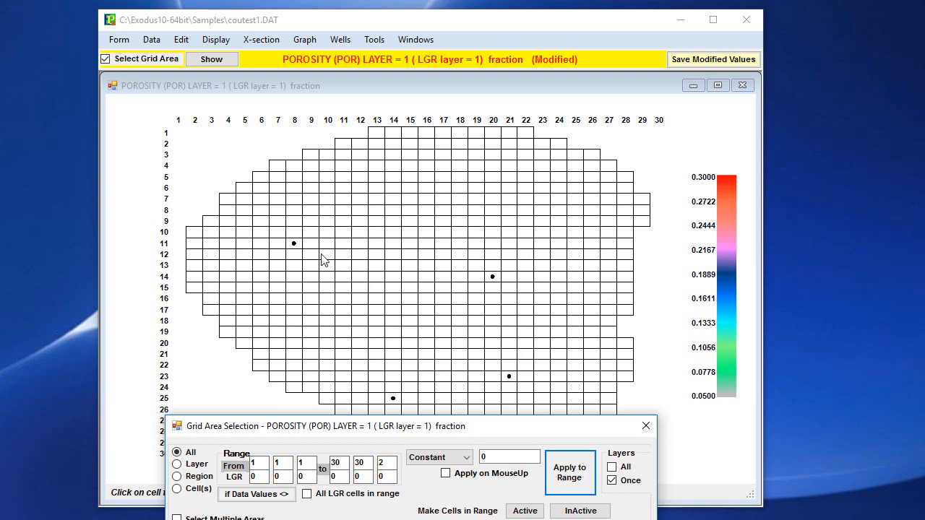
# - Assign a constant porosity of 0.16 to the well cell at column 8, row 11 in layer 1
pyautogui.click(294, 247)
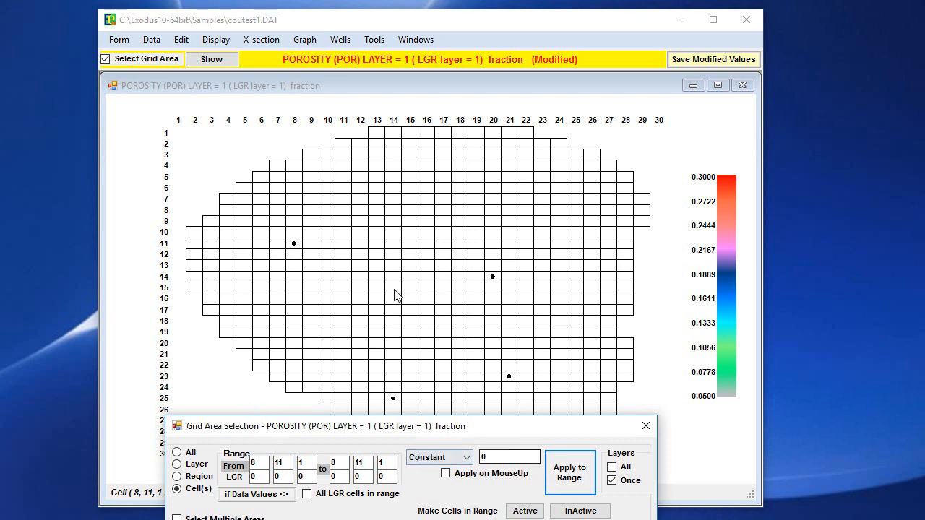
pyautogui.click(295, 248)
pyautogui.click(422, 428)
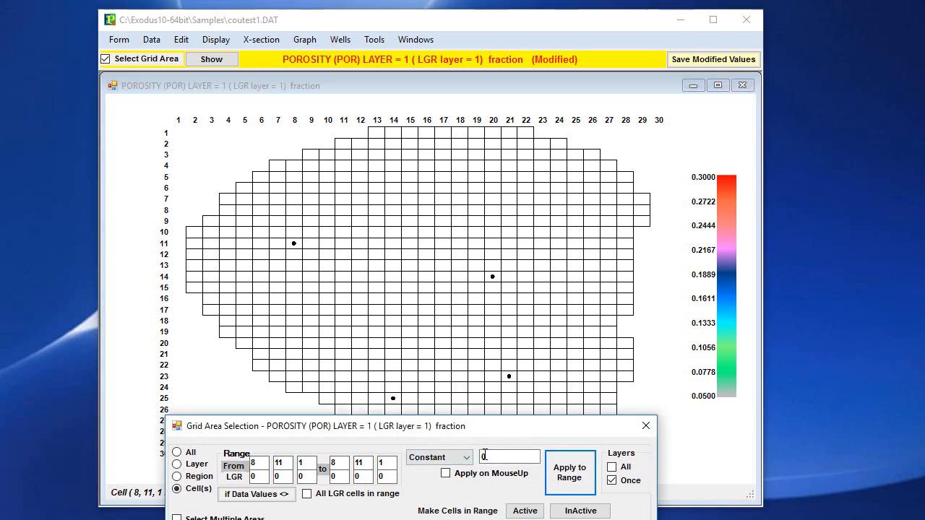
pyautogui.write('0.1')
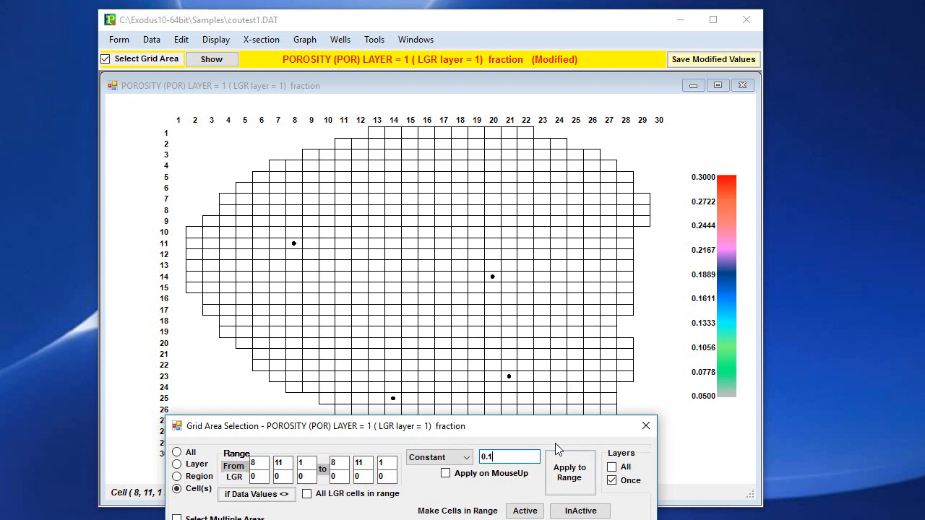
pyautogui.write('6')
pyautogui.click(584, 478)
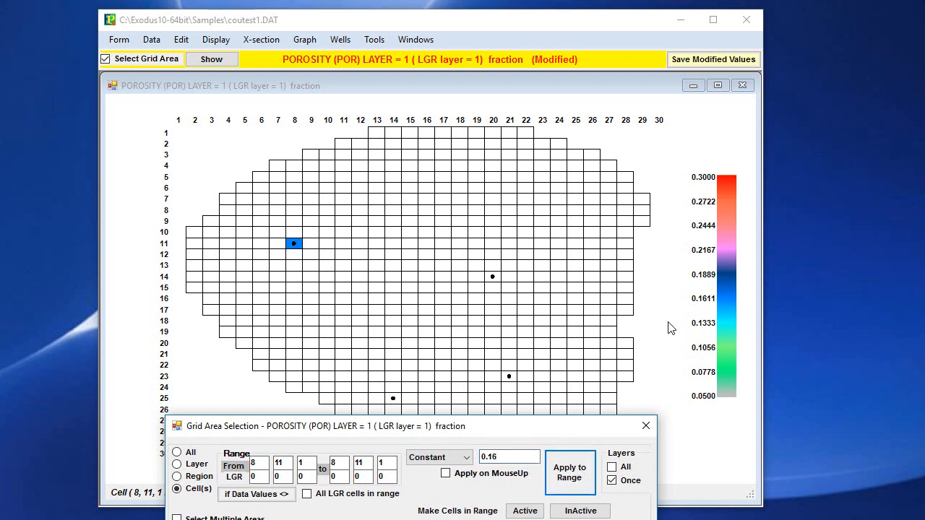
# - Assign a constant porosity of .25 to the well cell at column 20, row 14 in layer 1
pyautogui.click(492, 278)
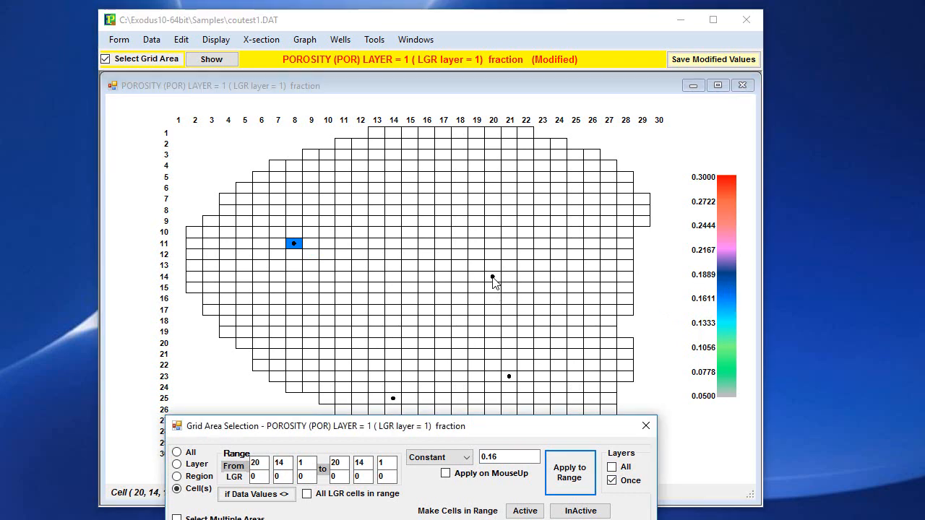
pyautogui.press('Return')
pyautogui.moveTo(526, 456); pyautogui.dragTo(466, 469)
pyautogui.write('.25')
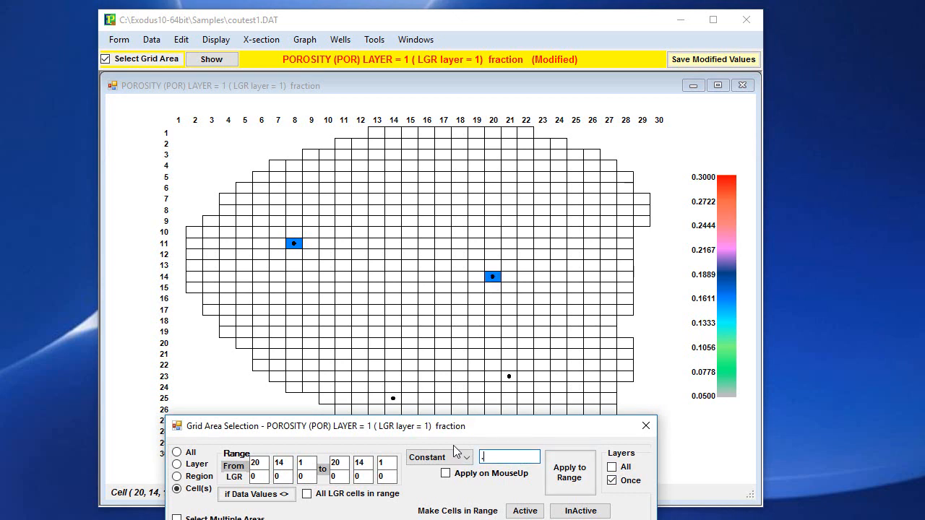
pyautogui.click(565, 480)
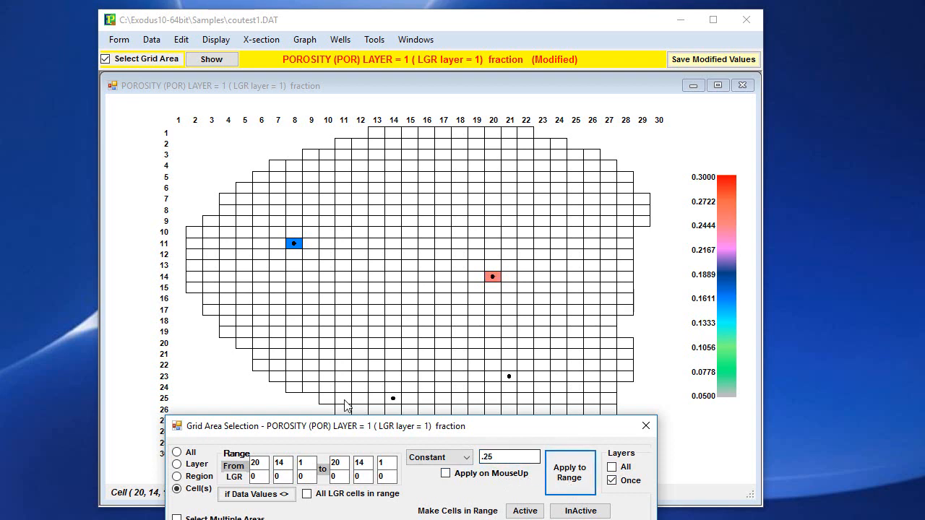
# - Assign a constant porosity of .18 to the well cell at column 21, row 23 in layer 1
pyautogui.click(509, 377)
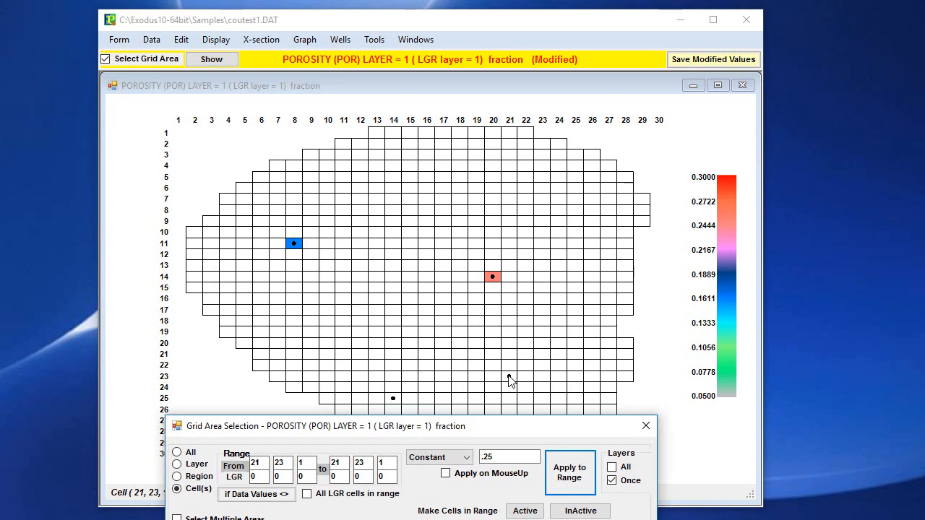
pyautogui.click(520, 456)
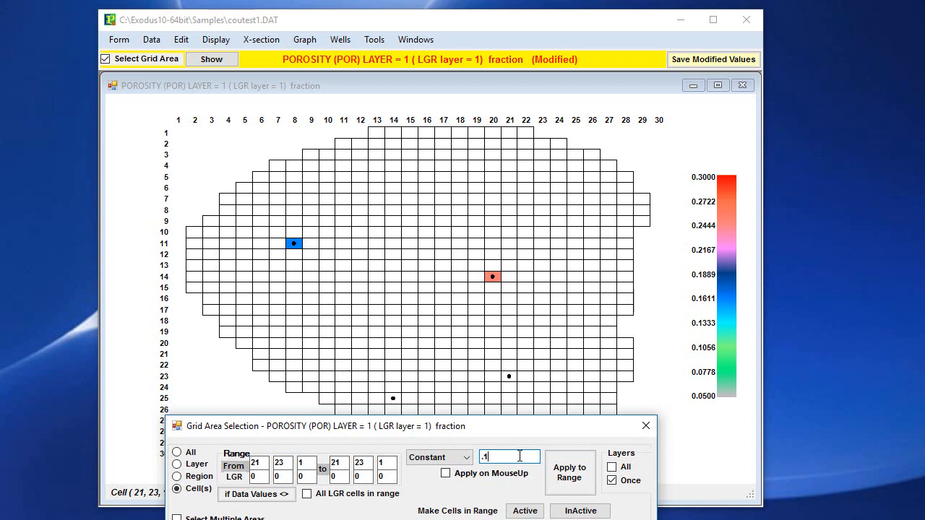
pyautogui.click(568, 477)
# - Apply a constant porosity of .08 to the cells from column 14 to 16 in row 25, including the well cell
pyautogui.click(393, 400)
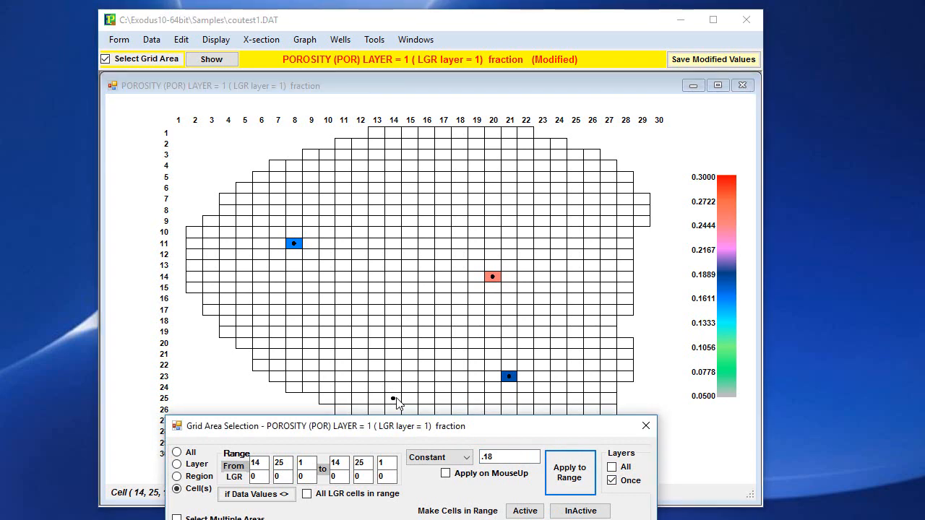
pyautogui.moveTo(396, 399); pyautogui.dragTo(426, 400)
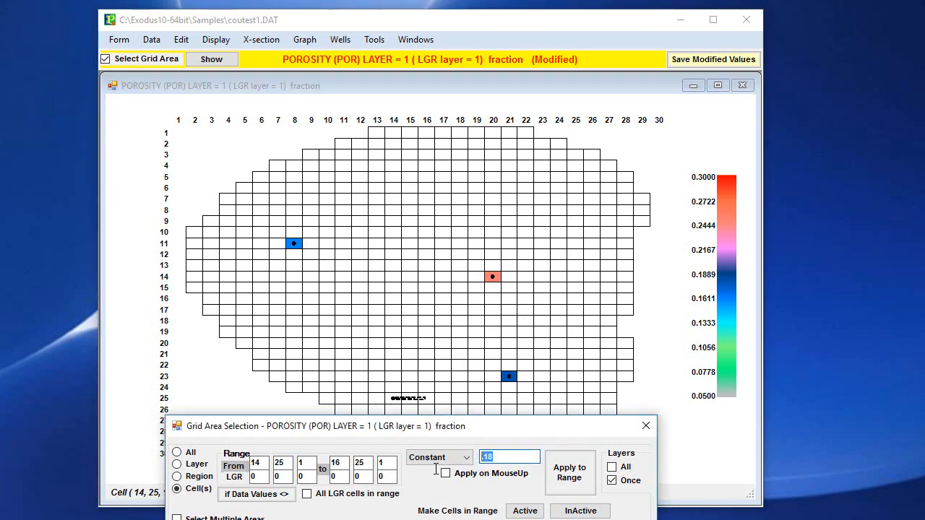
pyautogui.write('.08')
pyautogui.click(575, 475)
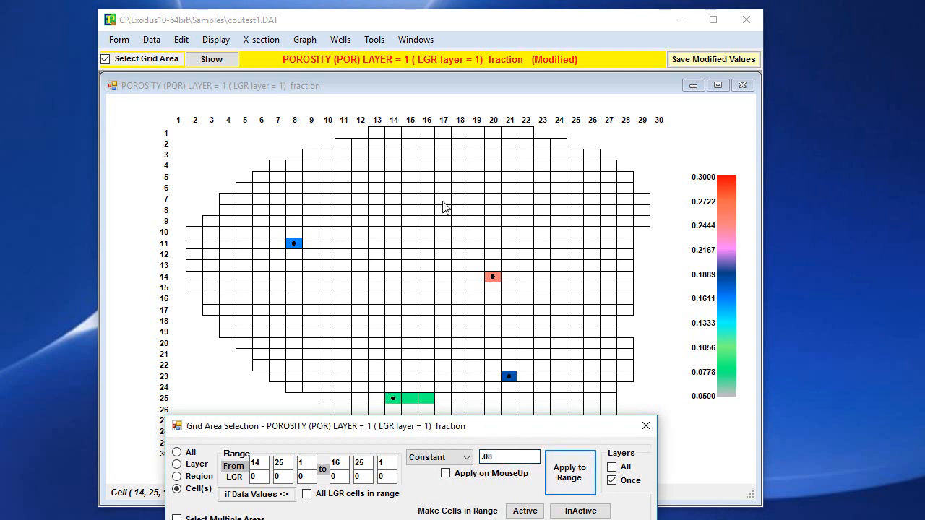
# - Reset the porosity of the cells at columns 15 and 16, row 25, to 0
pyautogui.click(399, 402)
pyautogui.moveTo(408, 400); pyautogui.dragTo(424, 401)
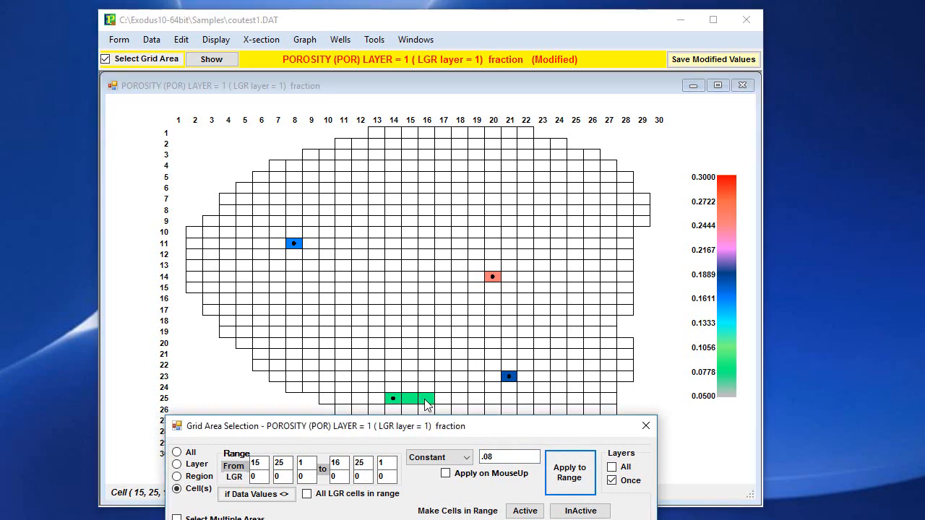
pyautogui.click(491, 456)
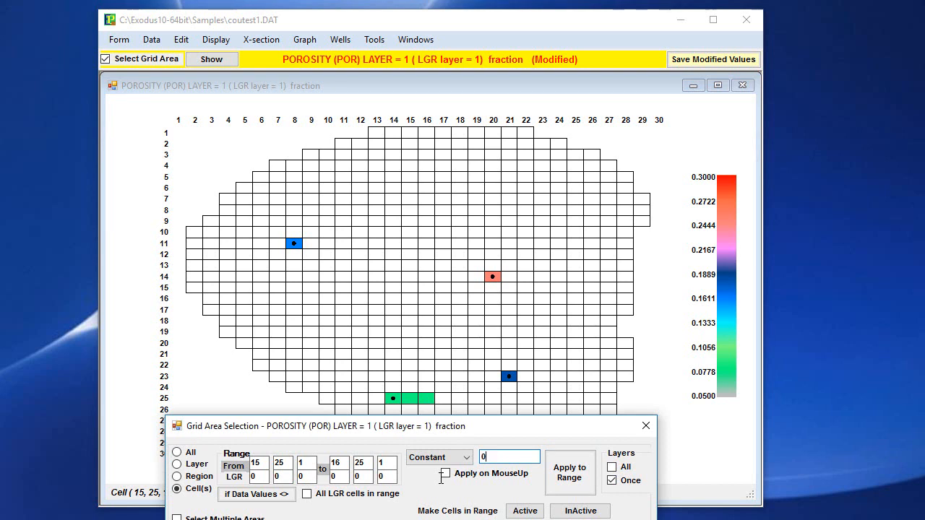
pyautogui.moveTo(412, 399); pyautogui.dragTo(427, 401)
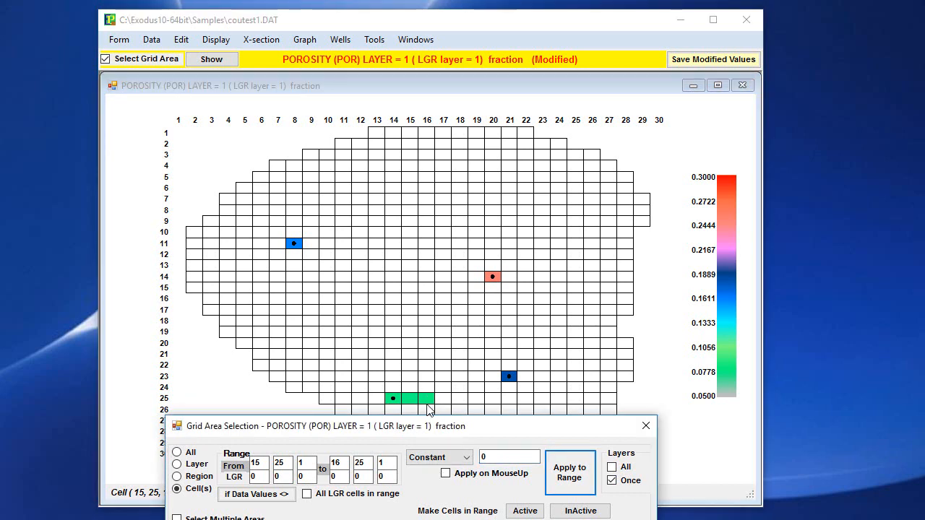
pyautogui.click(570, 474)
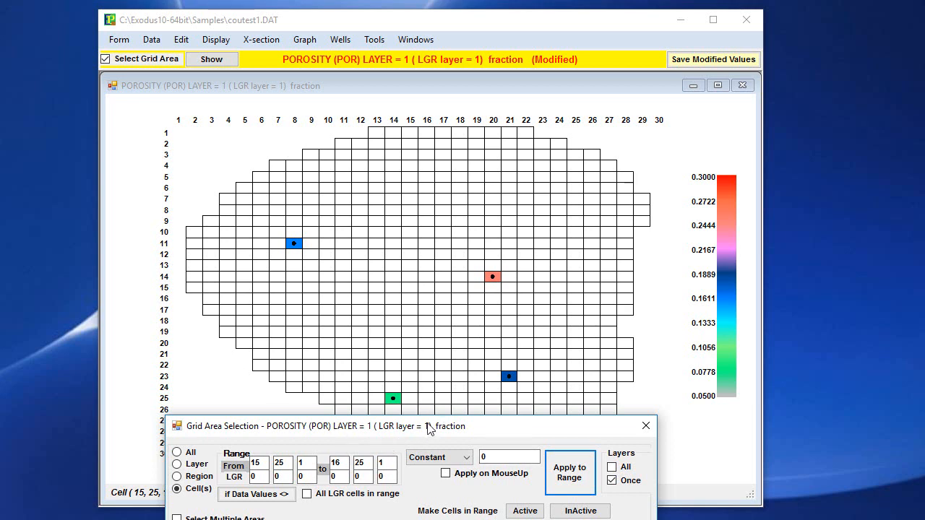
# - Set the selection range to all cells of the grid and reposition the area selection window
pyautogui.moveTo(429, 428); pyautogui.dragTo(358, 472)
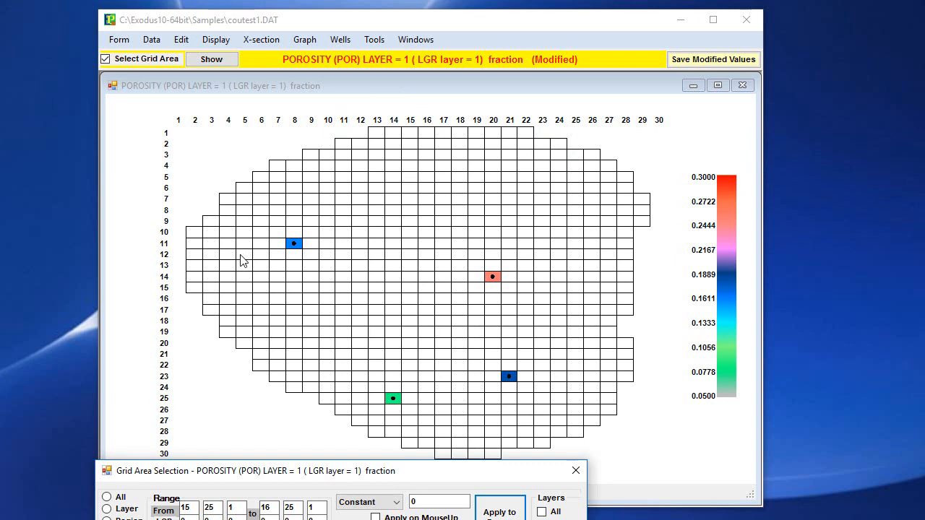
pyautogui.moveTo(232, 195); pyautogui.dragTo(414, 340)
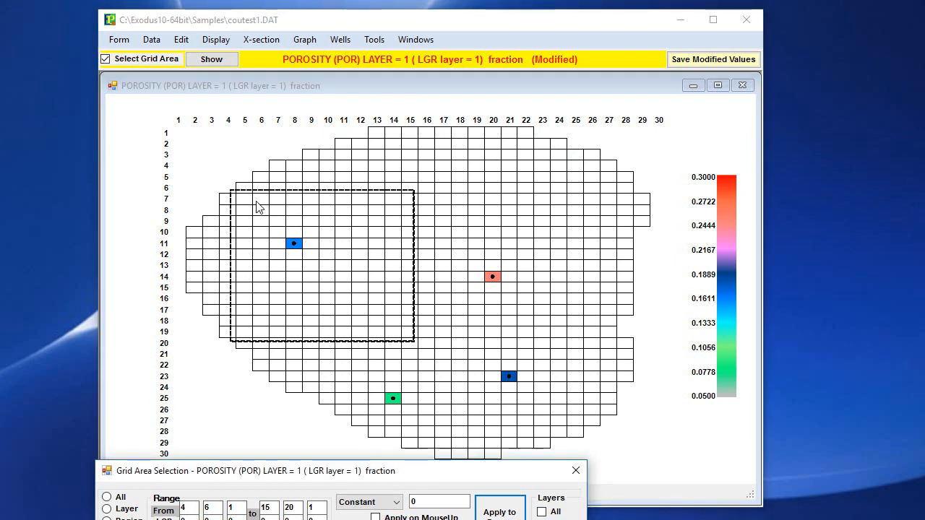
pyautogui.moveTo(259, 207); pyautogui.dragTo(567, 433)
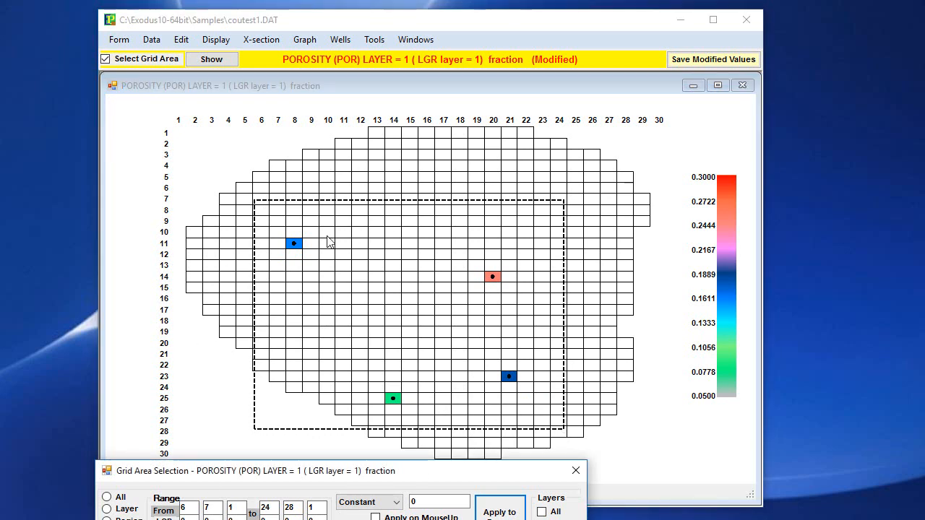
pyautogui.click(109, 498)
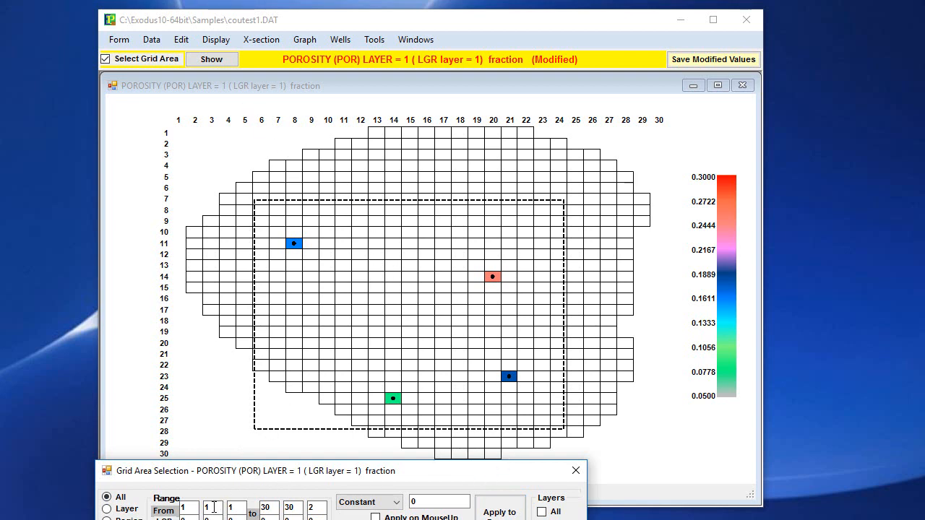
pyautogui.moveTo(297, 476); pyautogui.dragTo(286, 394)
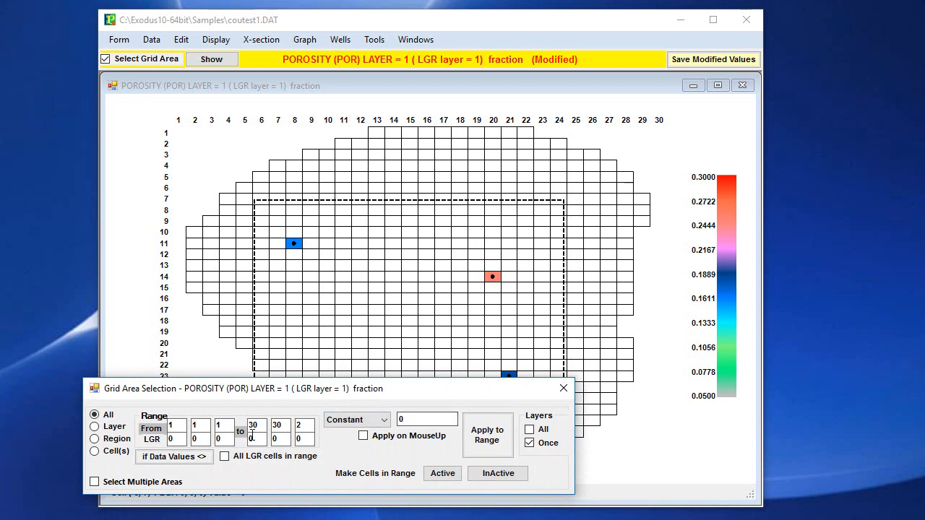
# - Infill the zero-value cells with the Inverse Square Distance Method, using 0.05 as the boundary cutoff value
pyautogui.click(183, 41)
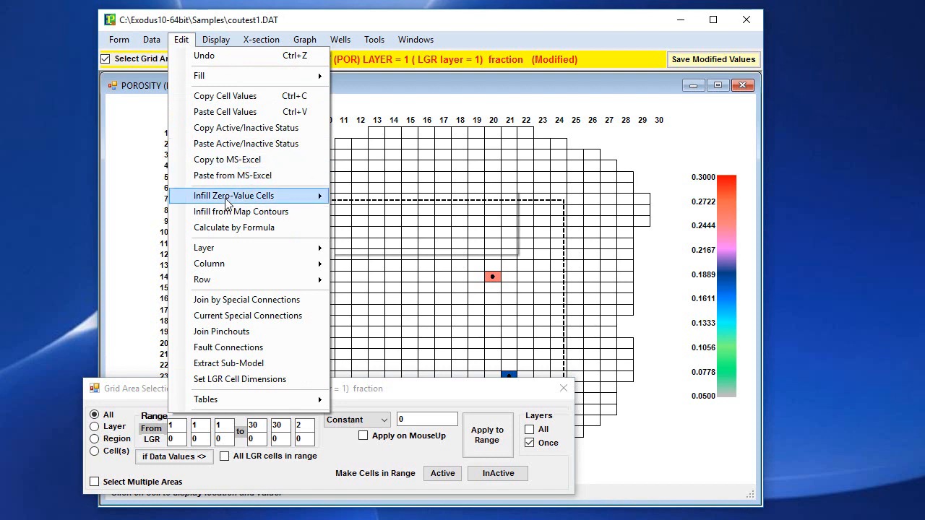
pyautogui.moveTo(228, 203)
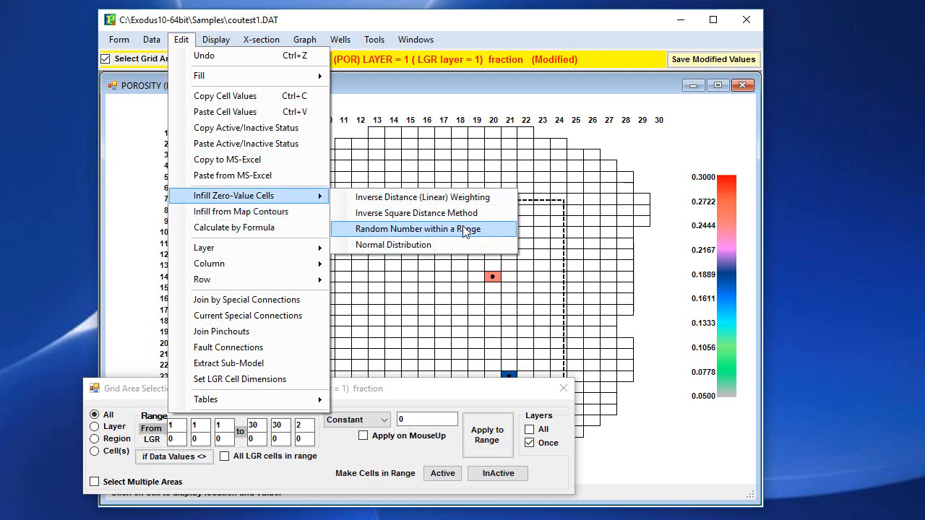
pyautogui.click(434, 213)
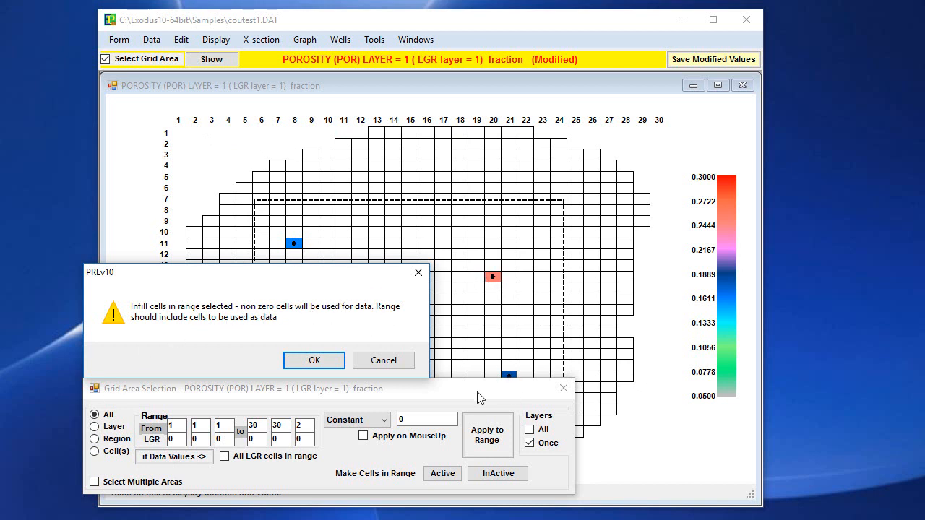
pyautogui.click(304, 364)
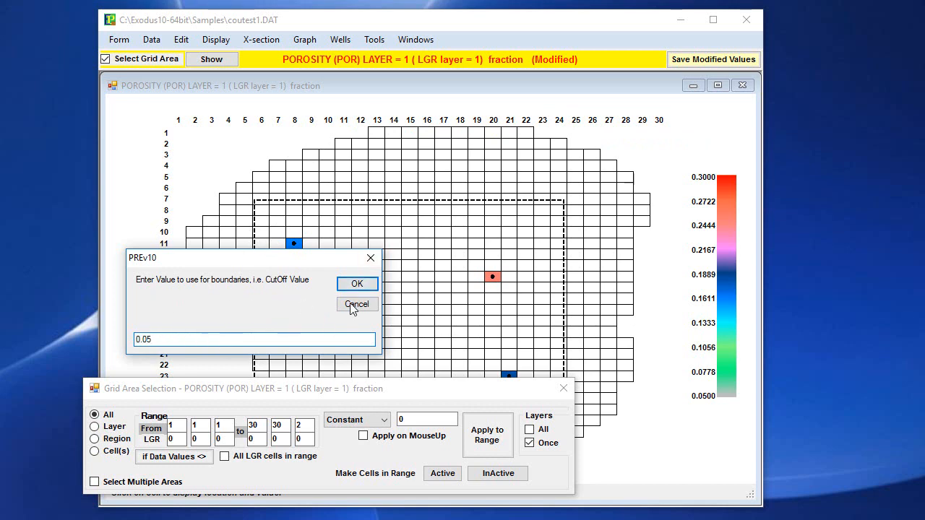
pyautogui.click(354, 284)
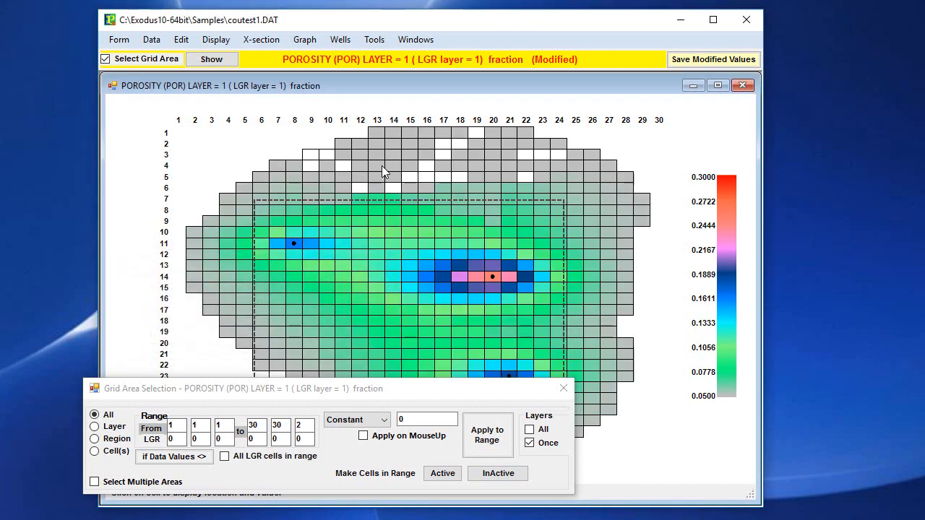
# - Check the porosity of the blank cell at column 14, row 6, and rescale the map's colour palette
pyautogui.click(393, 189)
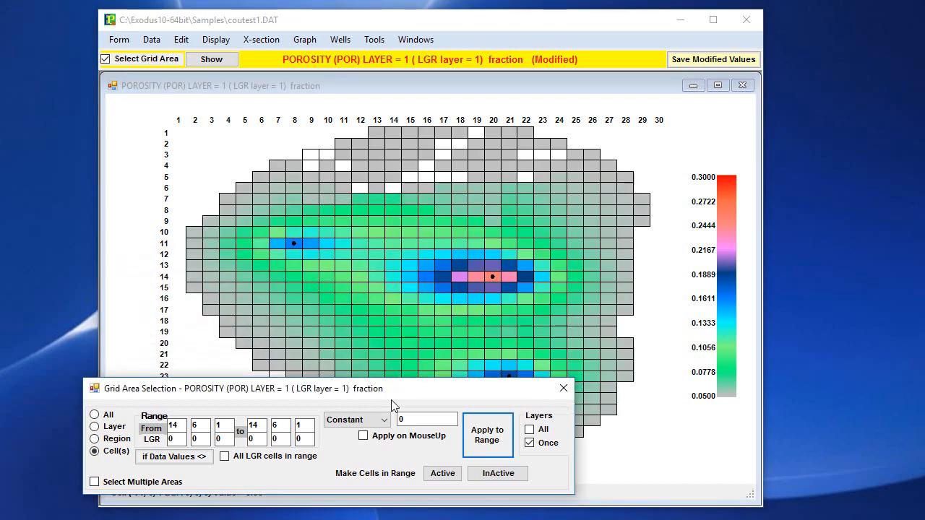
pyautogui.moveTo(402, 390); pyautogui.dragTo(613, 519)
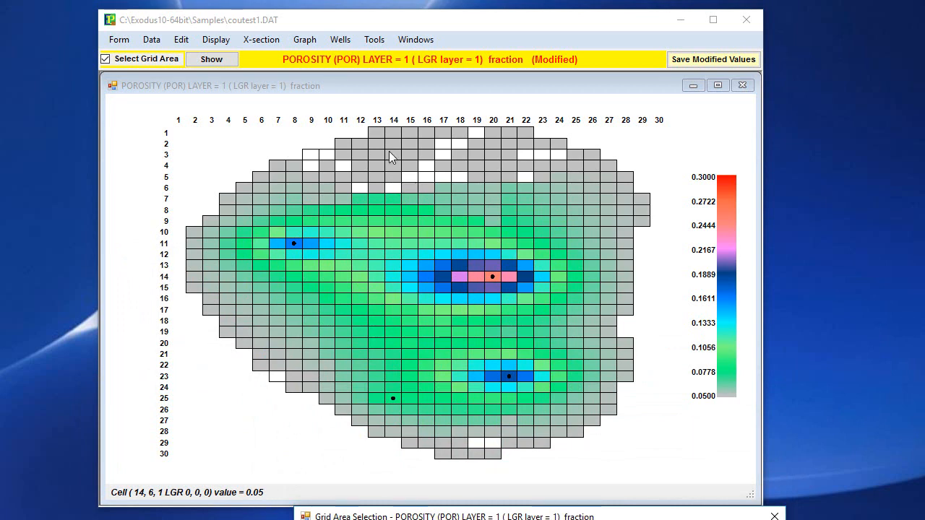
pyautogui.click(403, 180)
pyautogui.click(224, 41)
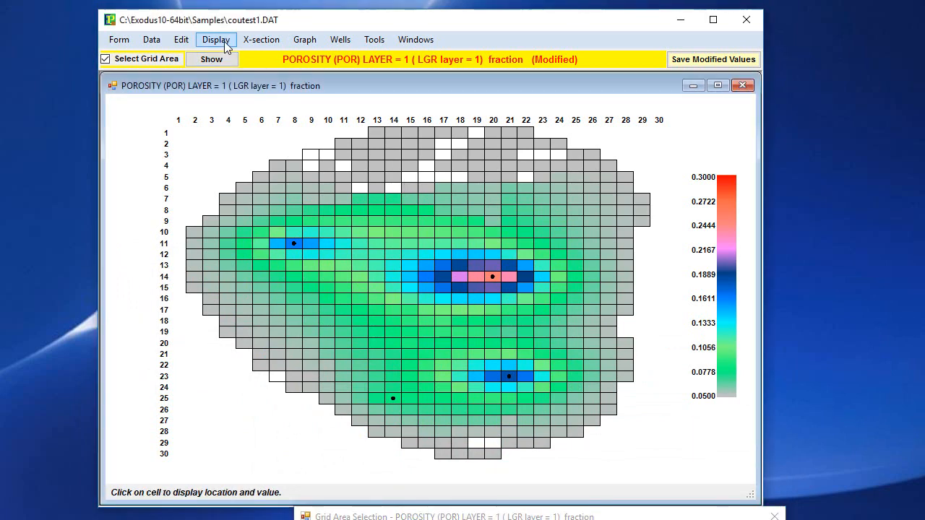
pyautogui.click(224, 42)
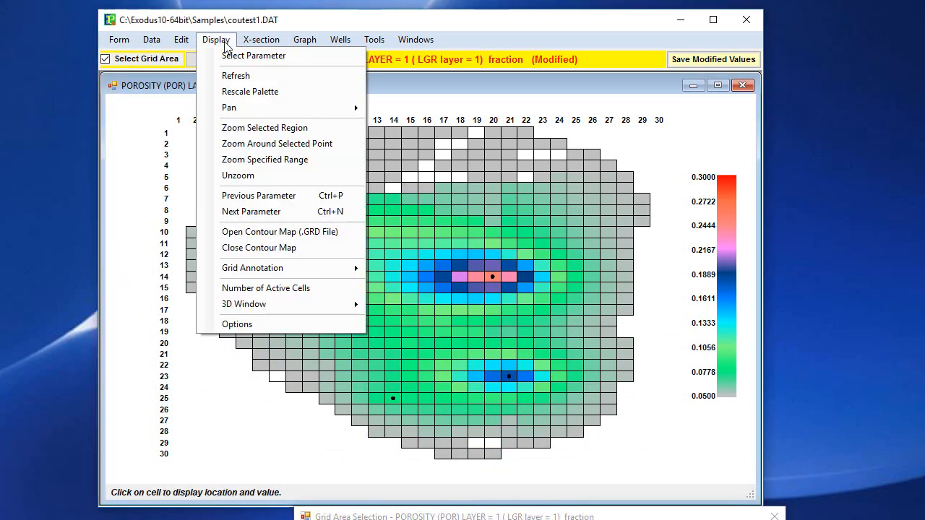
pyautogui.click(268, 92)
# - Check the porosity values of cells along row 4, including columns 13 and 20
pyautogui.click(369, 168)
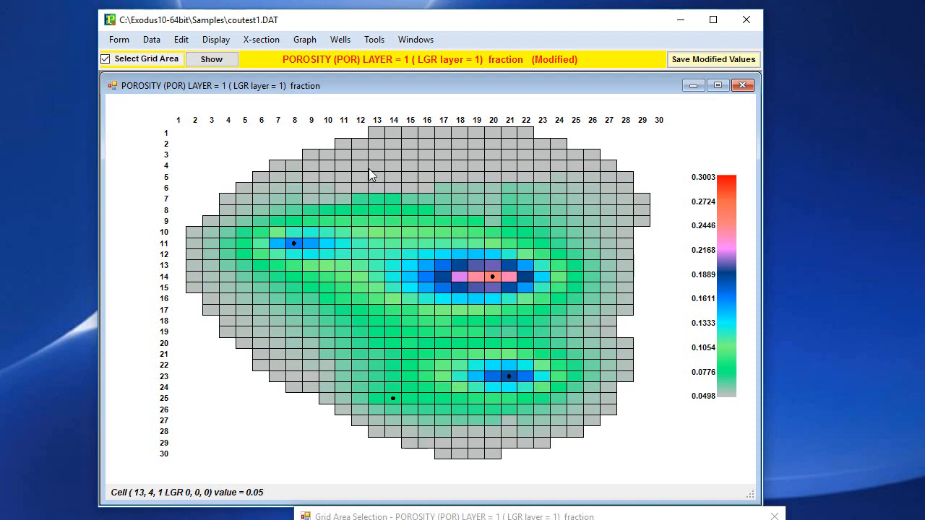
pyautogui.click(429, 162)
pyautogui.click(489, 169)
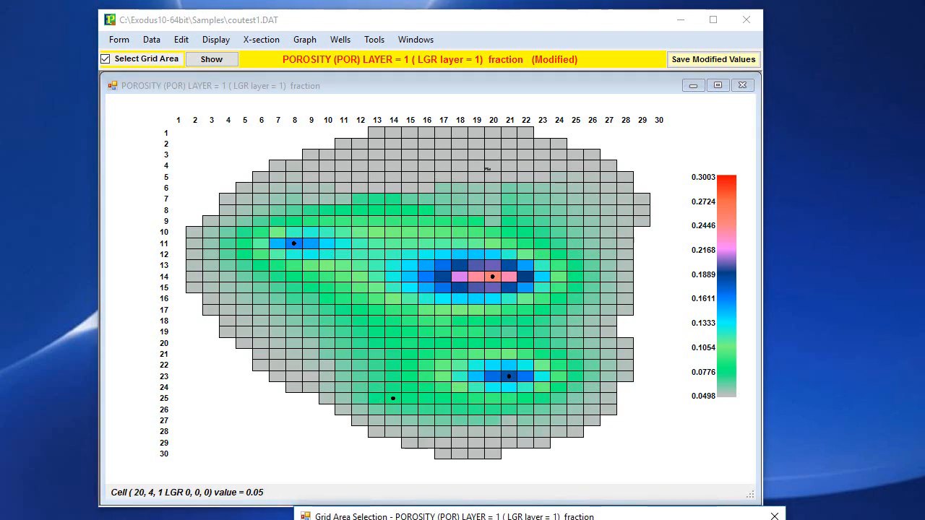
# - Set a constant porosity of 0 for the block of cells from column 8, row 16 to column 17, row 21
pyautogui.moveTo(318, 517); pyautogui.dragTo(255, 383)
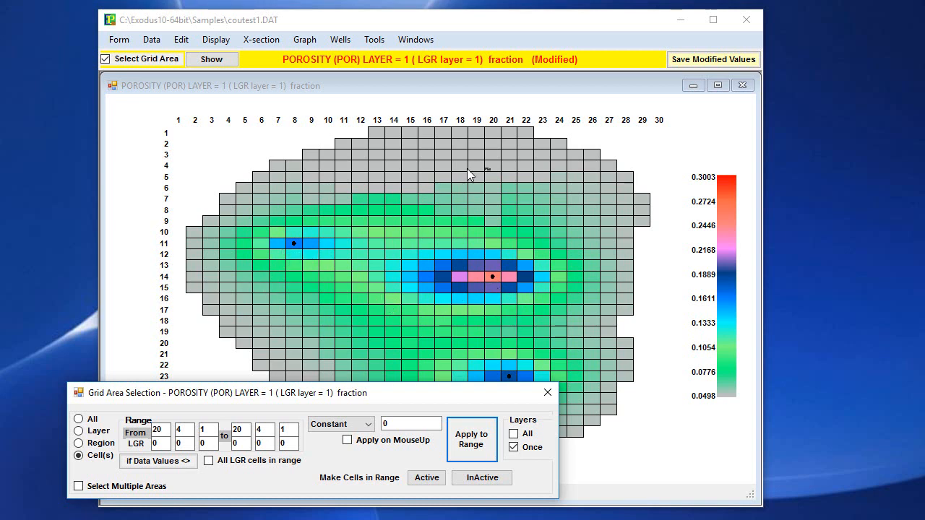
pyautogui.moveTo(481, 397); pyautogui.dragTo(488, 433)
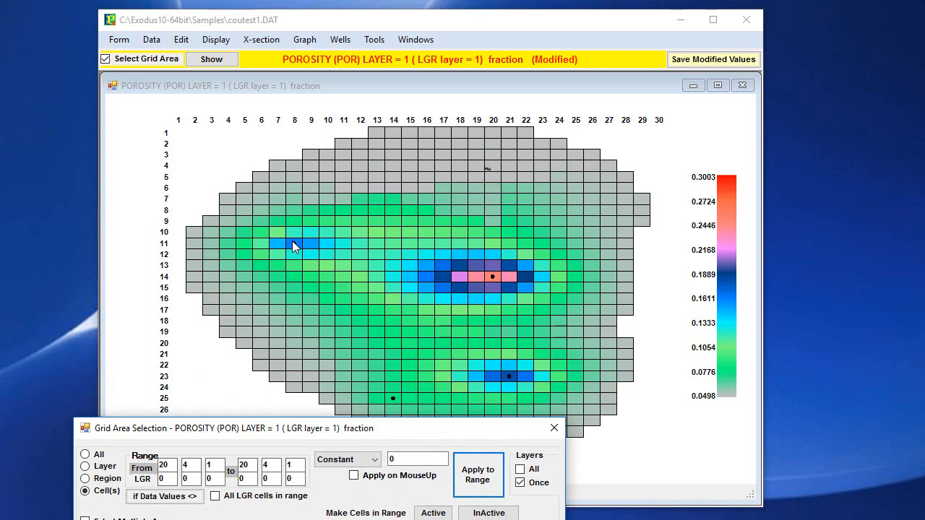
pyautogui.click(293, 244)
pyautogui.moveTo(442, 432); pyautogui.dragTo(424, 423)
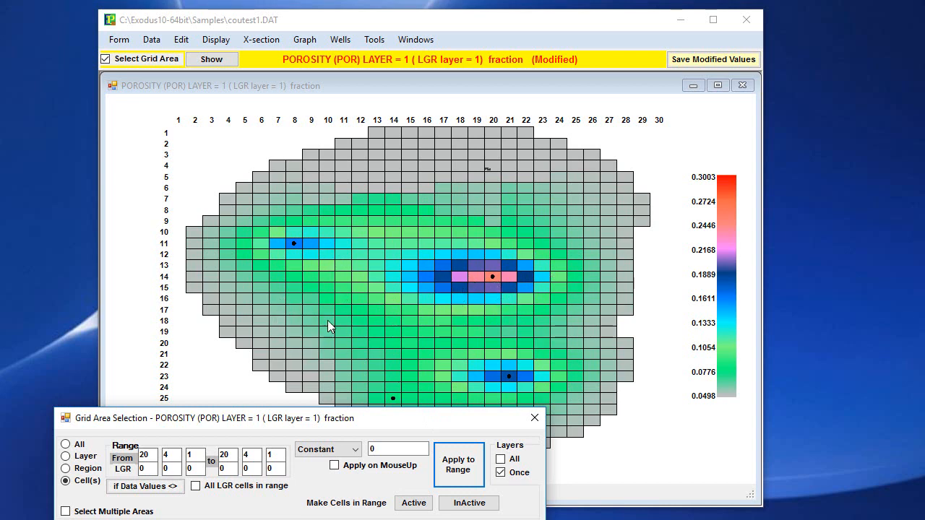
pyautogui.moveTo(295, 298); pyautogui.dragTo(439, 355)
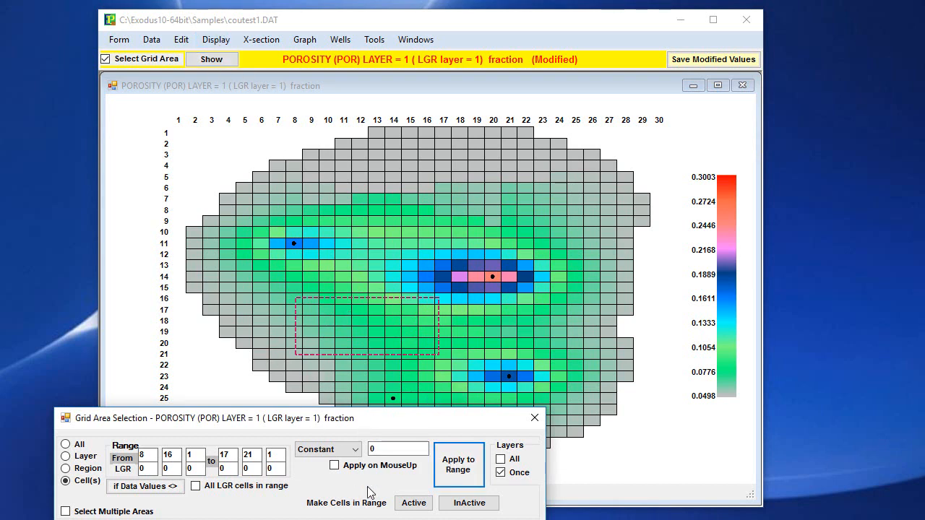
pyautogui.click(458, 468)
# - Assign a constant porosity of 0.2 to the cell at column 12, row 18 inside the zeroed block
pyautogui.click(351, 322)
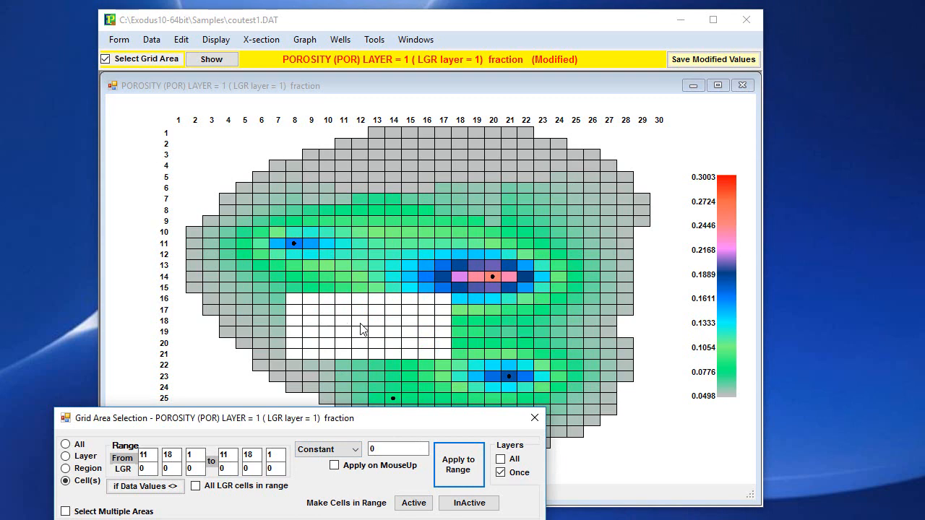
pyautogui.click(356, 320)
pyautogui.click(390, 450)
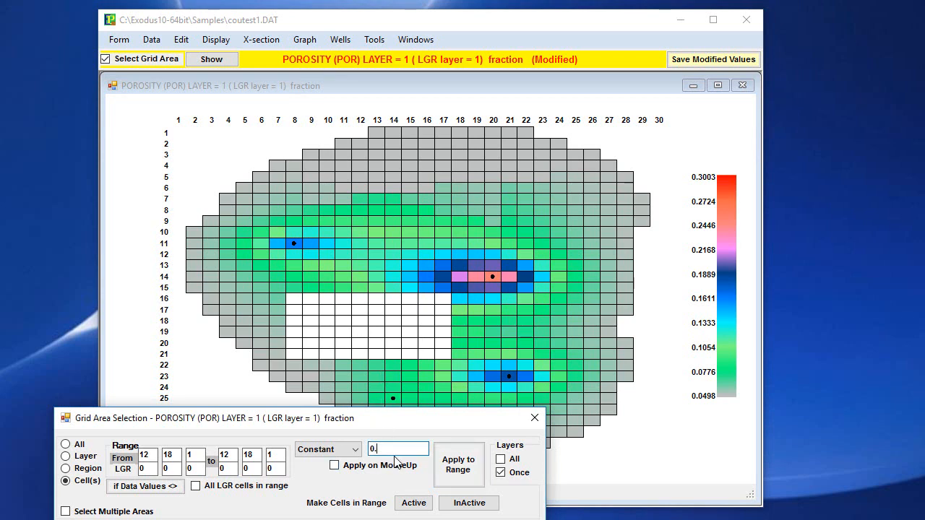
pyautogui.write('.2')
pyautogui.click(461, 464)
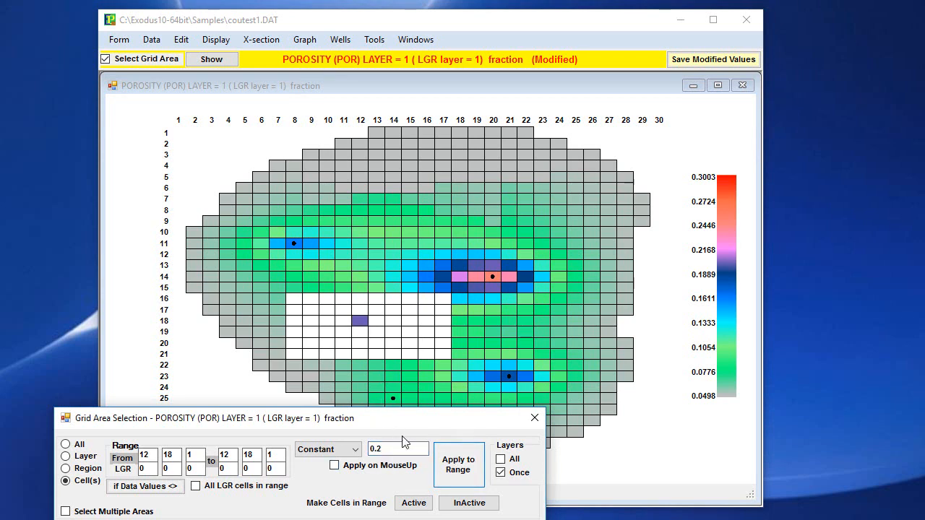
# - Infill the zero-value cells from column 7, row 15 to column 18, row 22 with random porosities between .15 and .25
pyautogui.moveTo(275, 290); pyautogui.dragTo(456, 368)
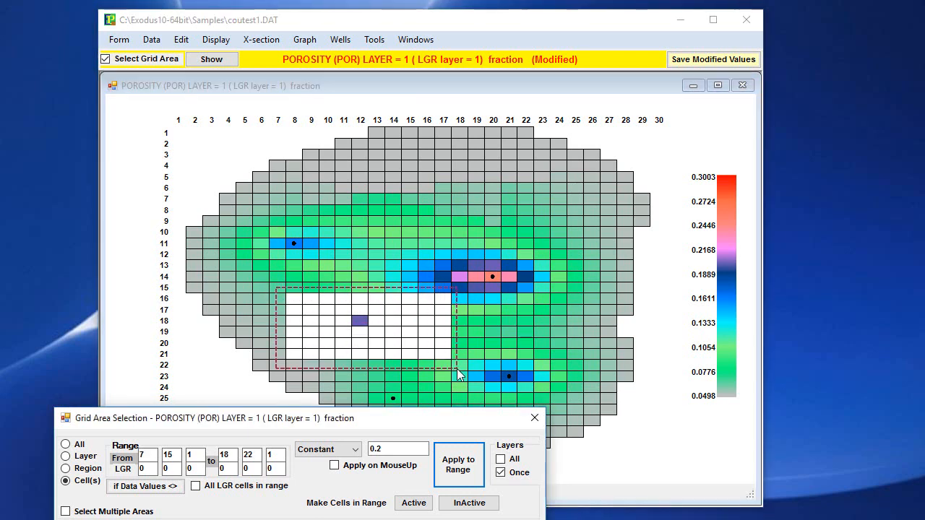
pyautogui.click(182, 40)
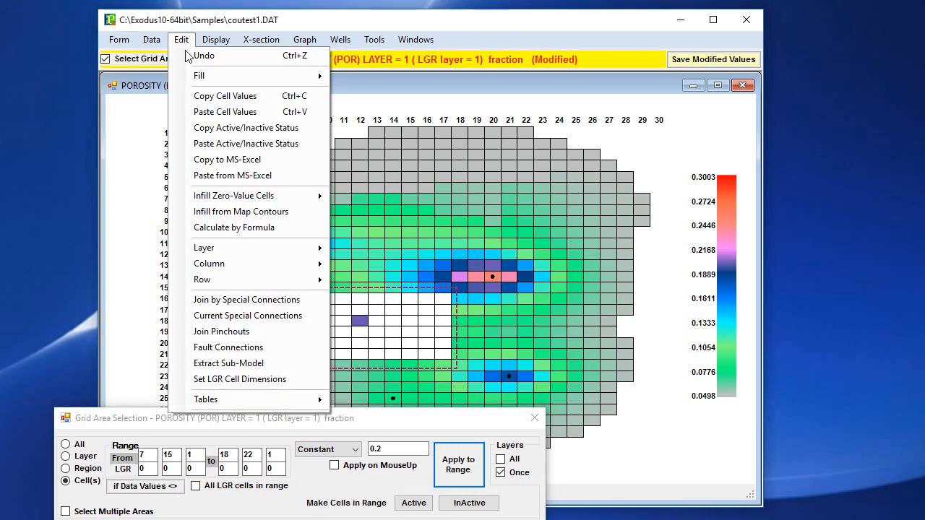
pyautogui.moveTo(291, 195)
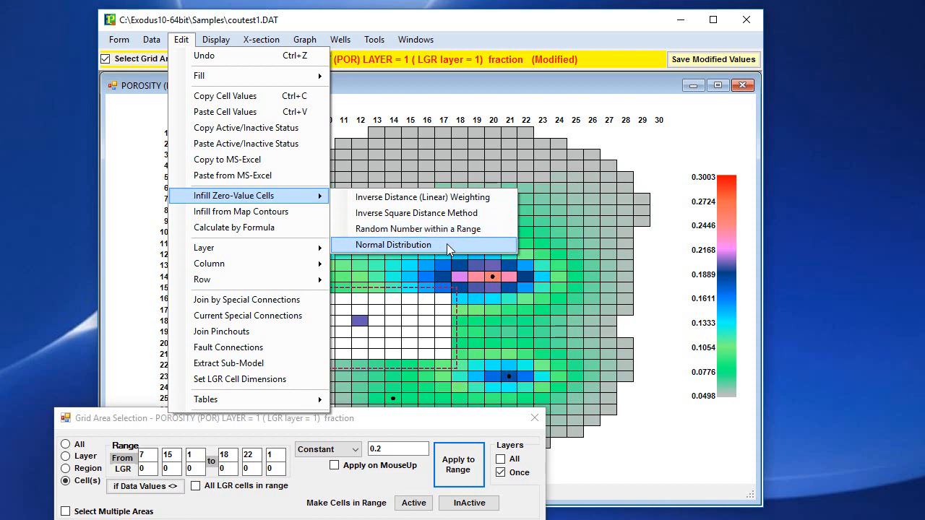
pyautogui.click(413, 230)
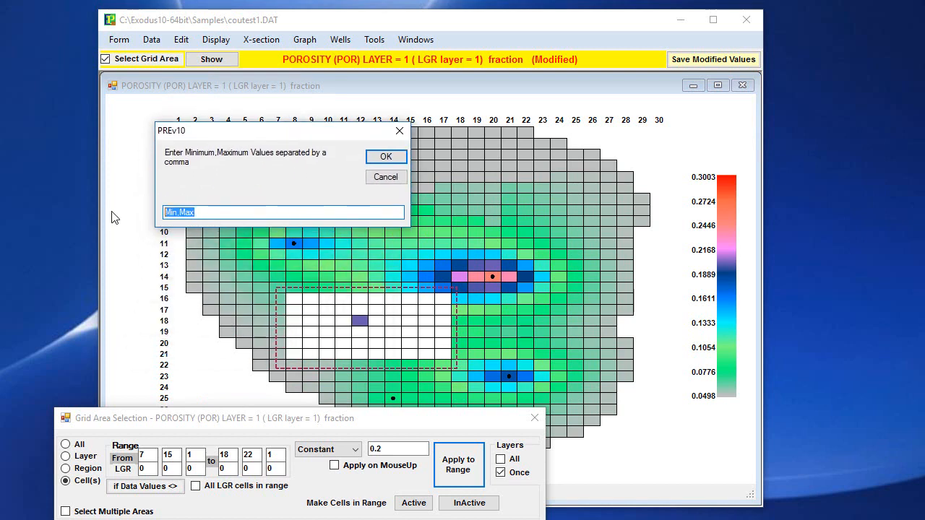
pyautogui.write('.15')
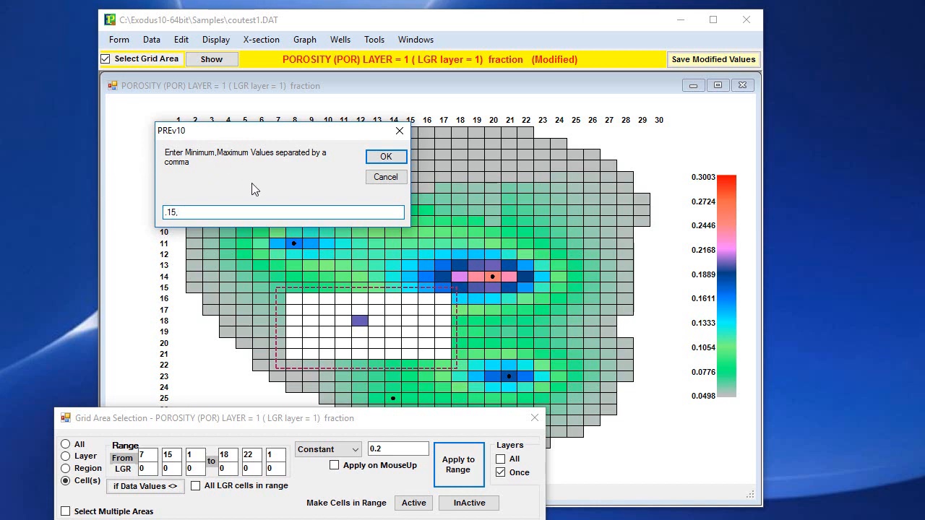
pyautogui.write(',.25')
pyautogui.click(375, 154)
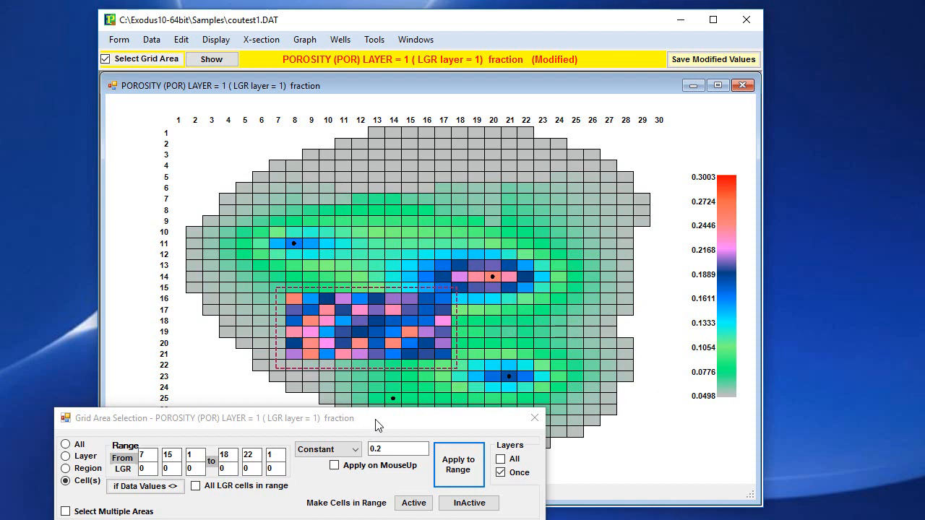
# - Check the porosity of the cells at column 13, row 5; column 16, row 3; and column 14, row 9
pyautogui.moveTo(375, 425); pyautogui.dragTo(412, 360)
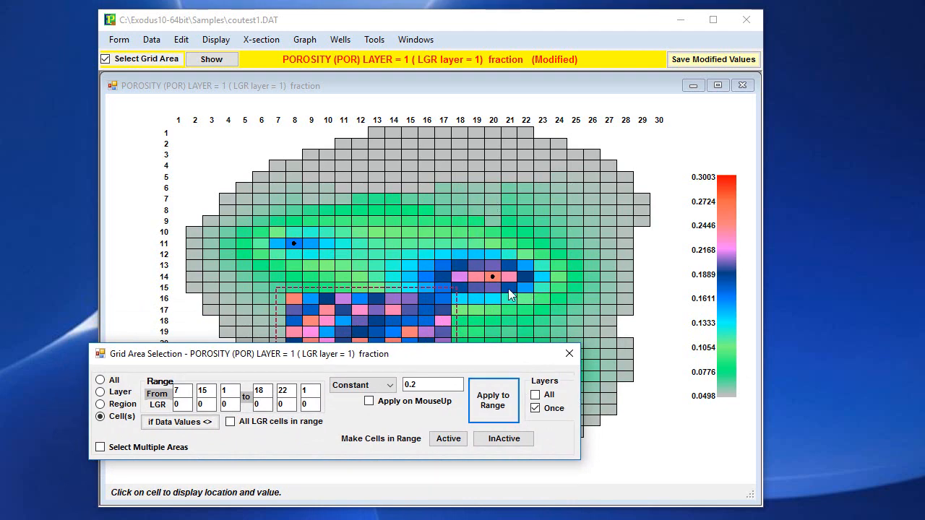
pyautogui.click(385, 176)
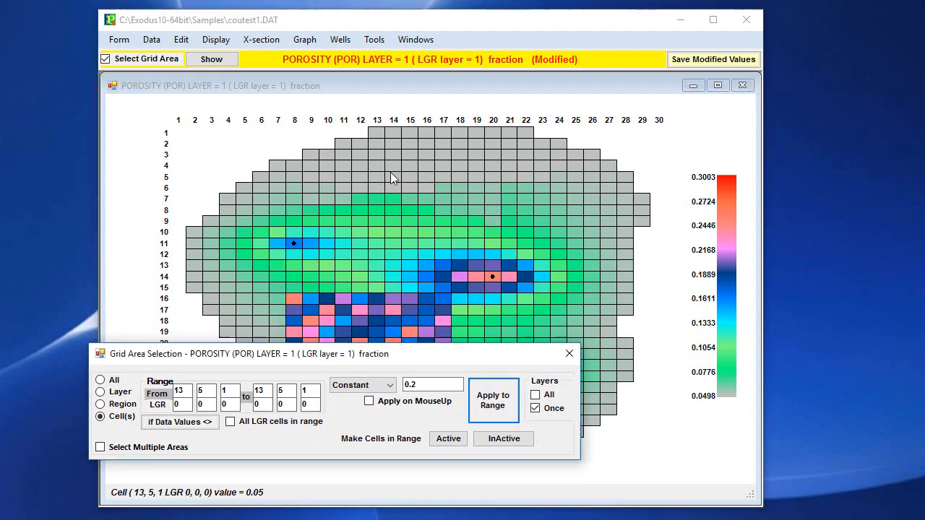
pyautogui.click(426, 159)
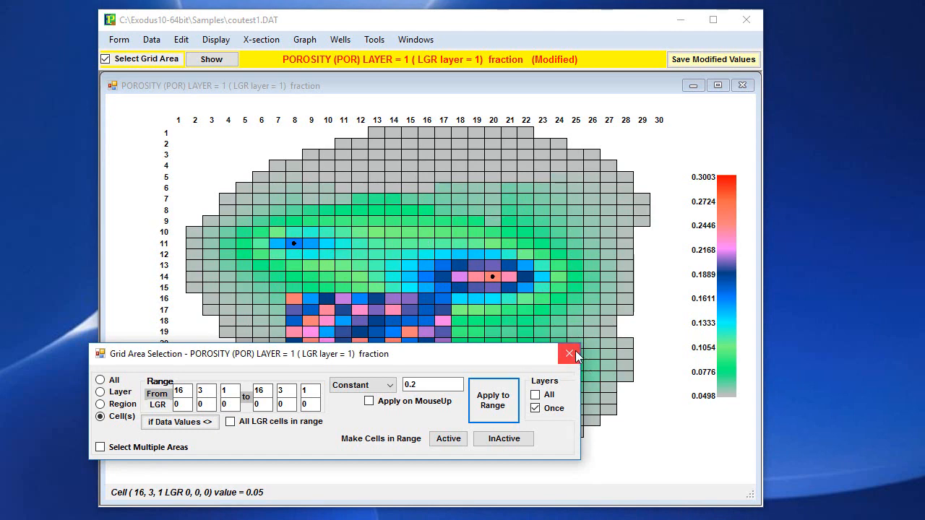
pyautogui.click(397, 221)
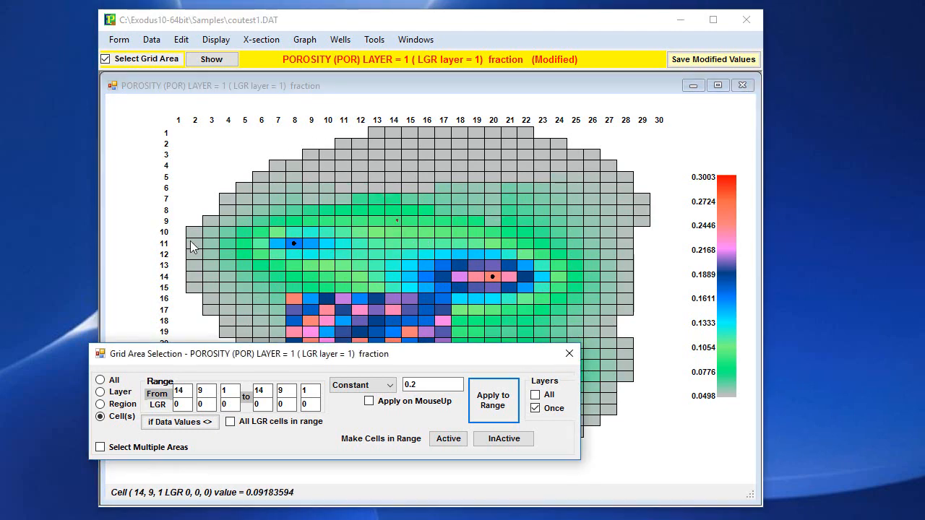
# - Choose X permeability (KXH) from the available reservoir parameters as the one to work on
pyautogui.click(212, 40)
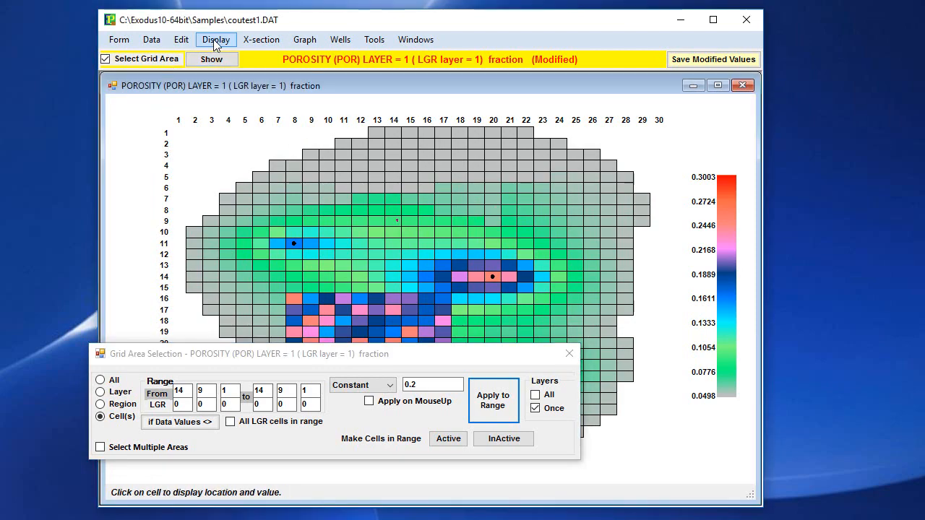
pyautogui.click(214, 40)
pyautogui.click(216, 41)
pyautogui.click(216, 40)
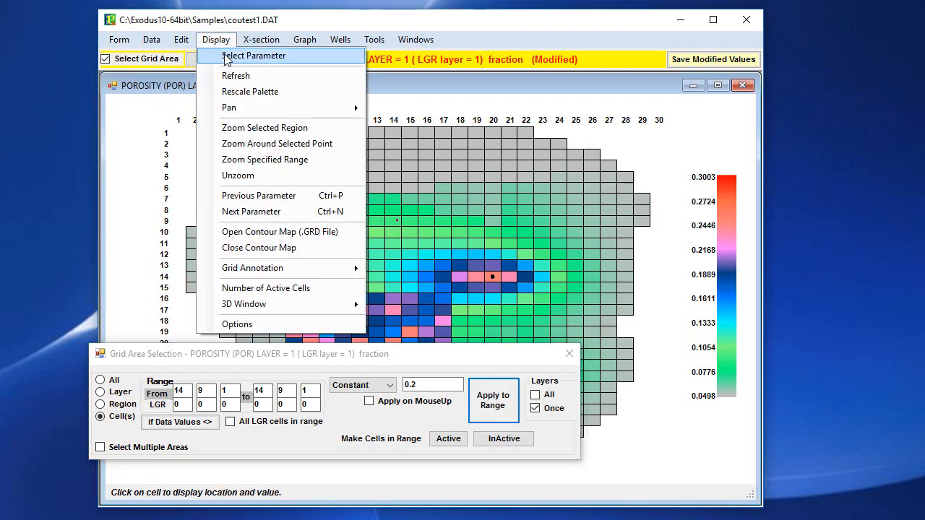
pyautogui.click(248, 56)
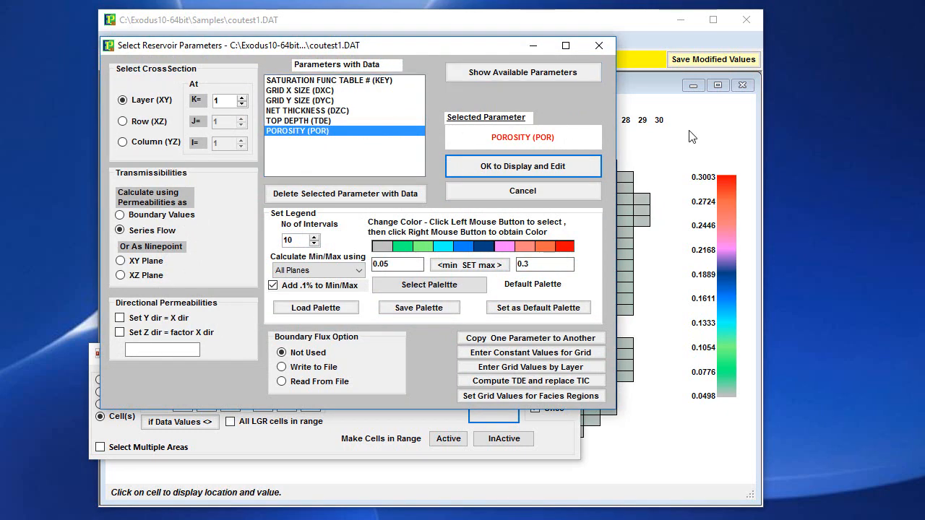
pyautogui.click(527, 77)
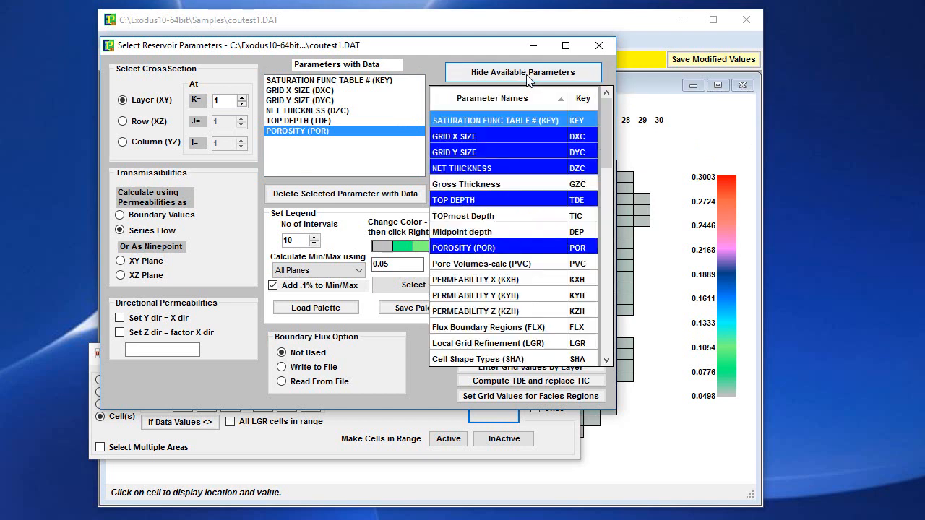
pyautogui.click(489, 281)
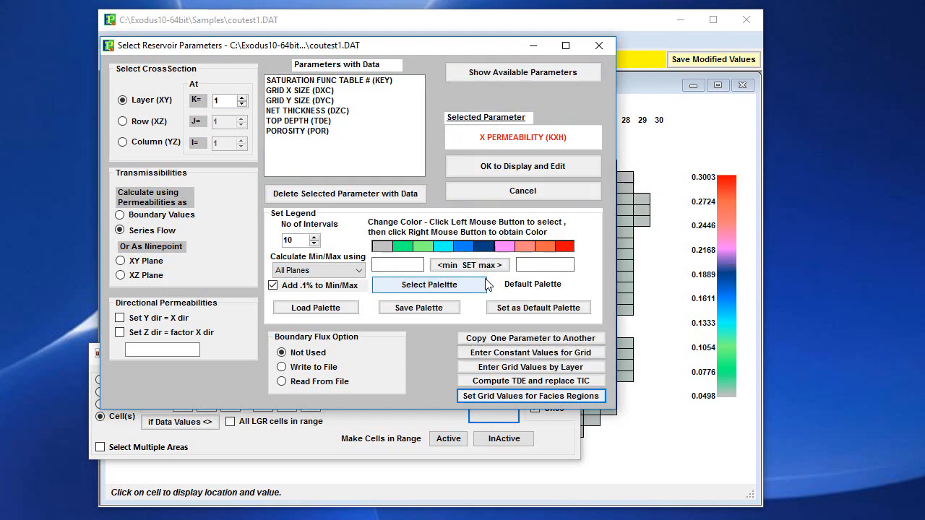
# - Display the layer 1 X permeability map with blank legend limits, updating the stored parameter values with the current porosity
pyautogui.click(523, 170)
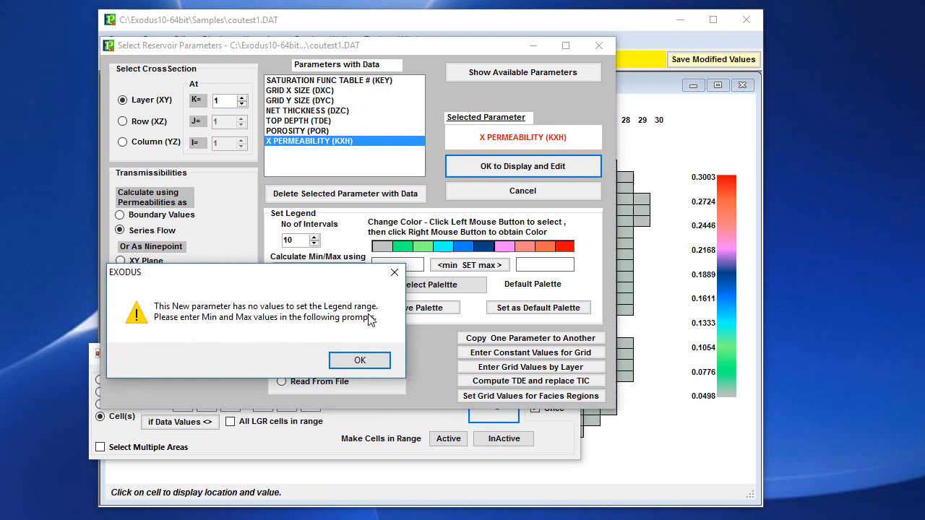
pyautogui.click(355, 360)
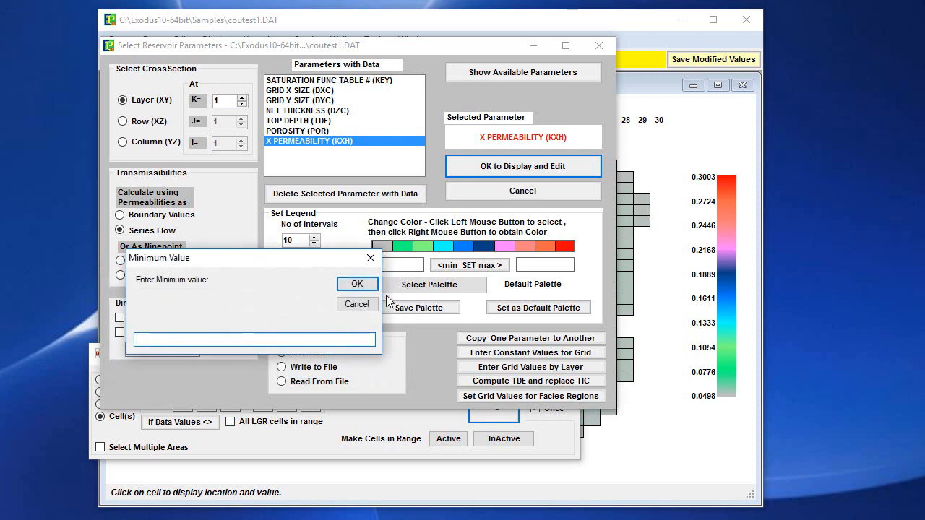
pyautogui.click(358, 285)
pyautogui.click(357, 286)
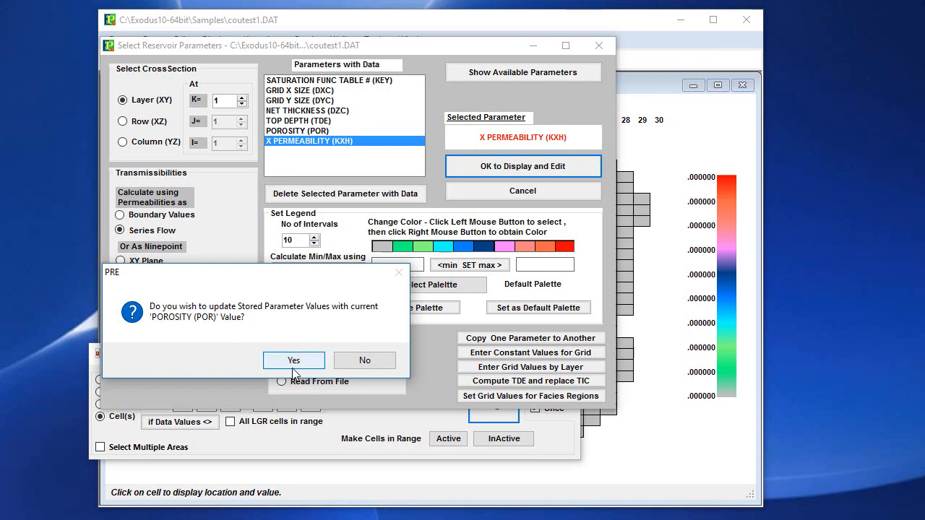
pyautogui.click(293, 361)
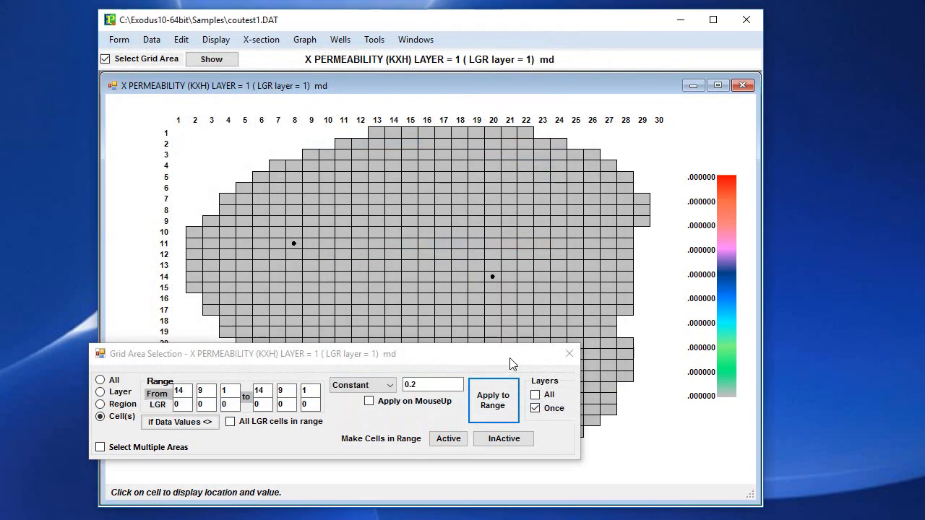
# - Start a formula calculation for the cells from column 6, row 7 to column 19, row 20, saving working values first
pyautogui.moveTo(444, 363); pyautogui.dragTo(468, 454)
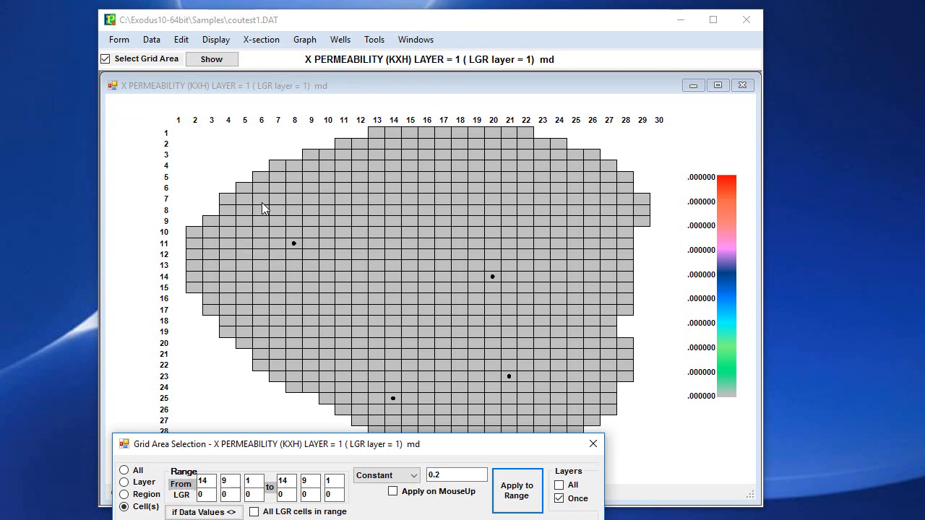
pyautogui.moveTo(261, 202); pyautogui.dragTo(474, 344)
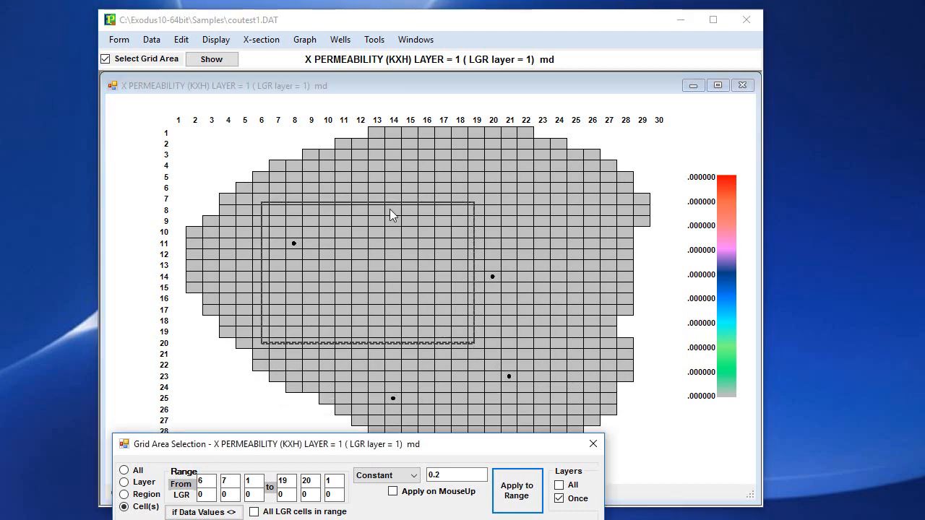
pyautogui.click(182, 40)
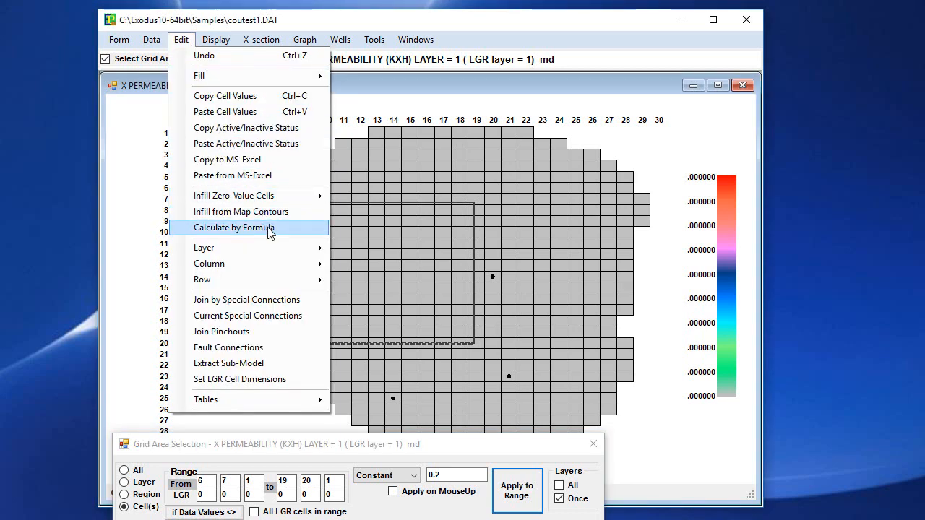
pyautogui.click(269, 229)
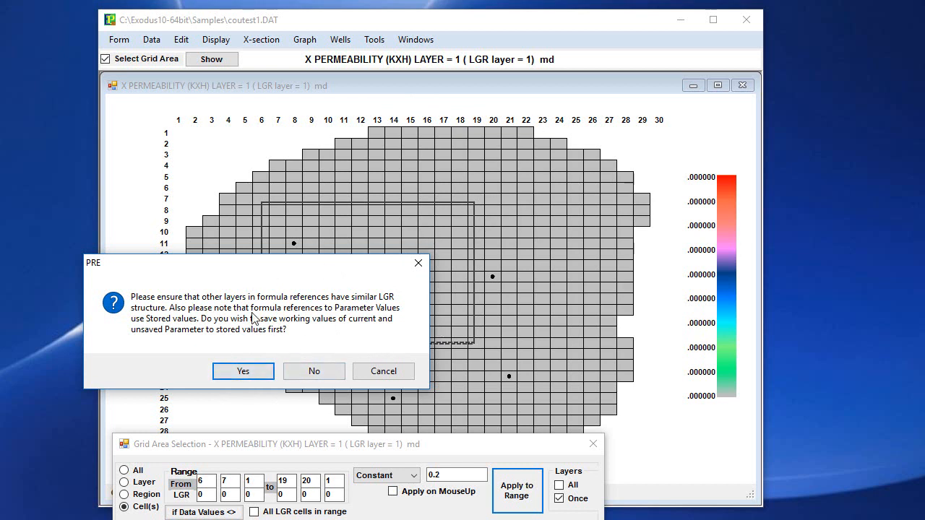
pyautogui.click(244, 375)
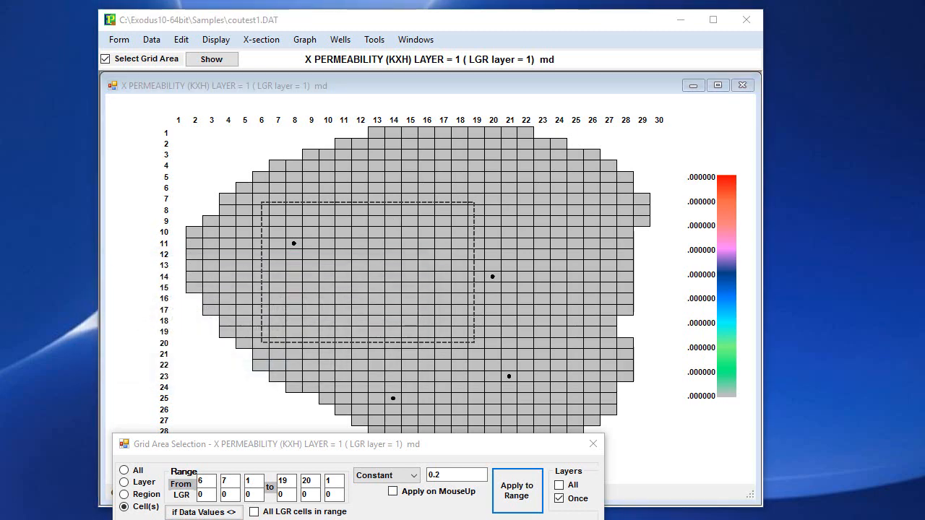
pyautogui.moveTo(0, 27); pyautogui.dragTo(485, 110)
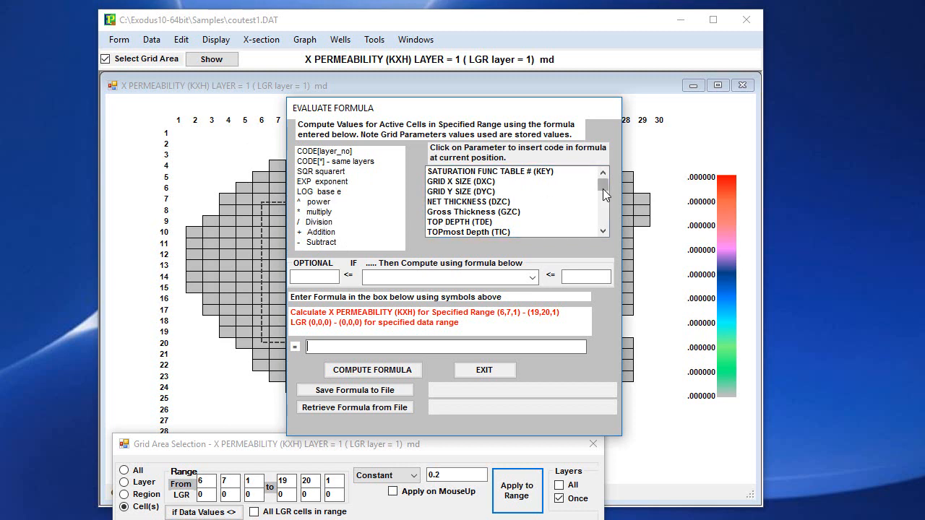
# - Compute X permeability for the specified range with the formula 72.4*exp(6.5*POR[*]) and close the formula dialog
pyautogui.moveTo(604, 188)
pyautogui.mouseDown()
pyautogui.moveTo(604, 217)
pyautogui.moveTo(592, 184)
pyautogui.mouseUp()
pyautogui.click(603, 230)
pyautogui.click(604, 228)
pyautogui.click(604, 228)
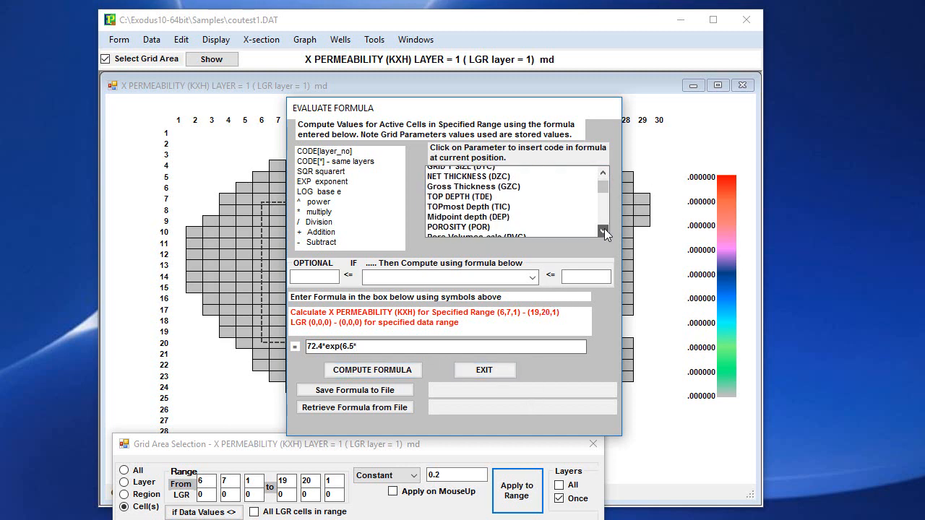
pyautogui.click(603, 228)
pyautogui.click(474, 213)
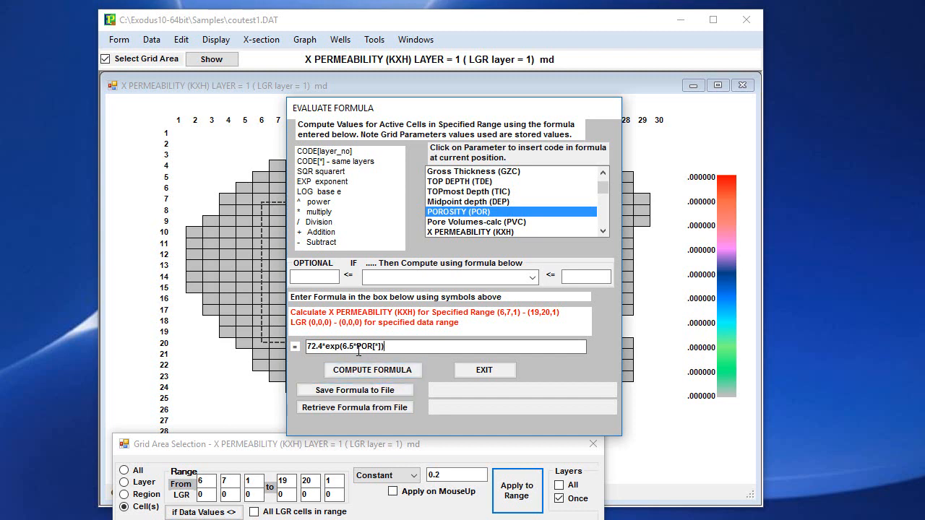
pyautogui.click(390, 370)
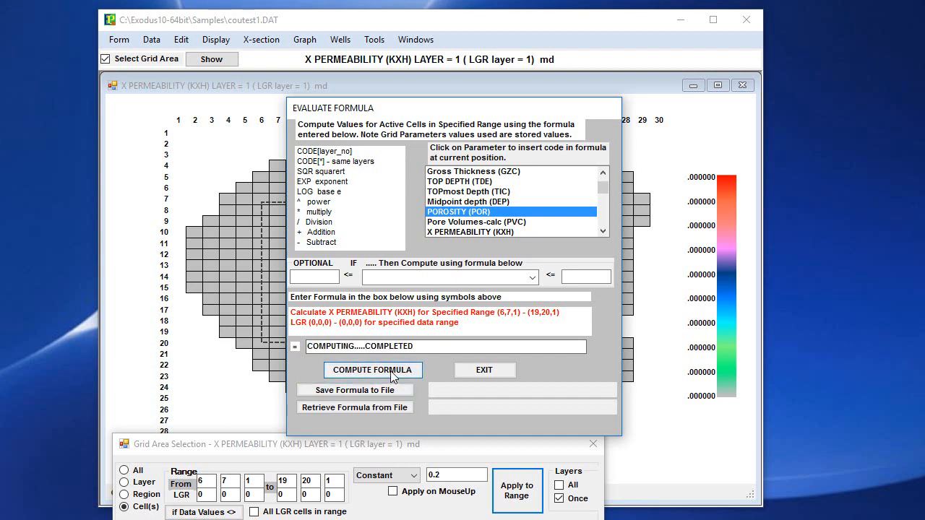
pyautogui.click(499, 371)
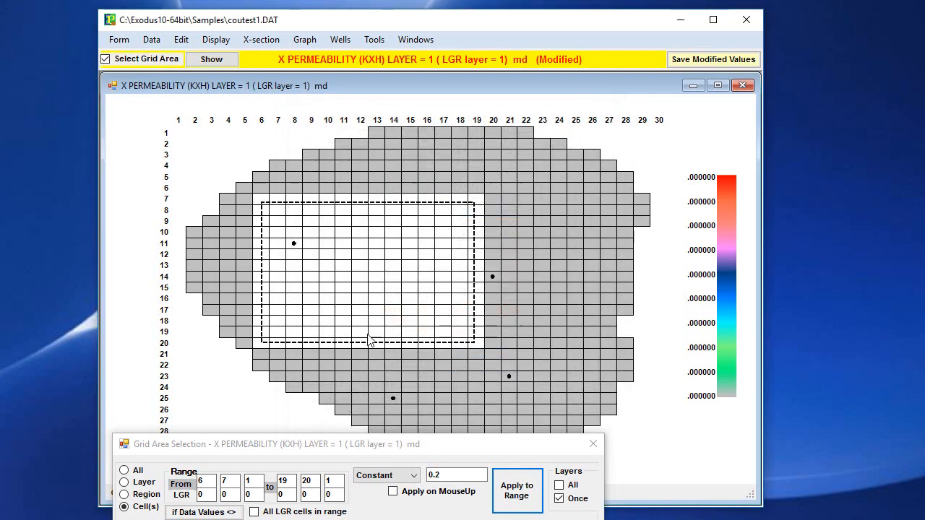
# - Rescale the permeability map's colour palette and check the value of the cell at column 12, row 9
pyautogui.click(222, 41)
pyautogui.click(255, 91)
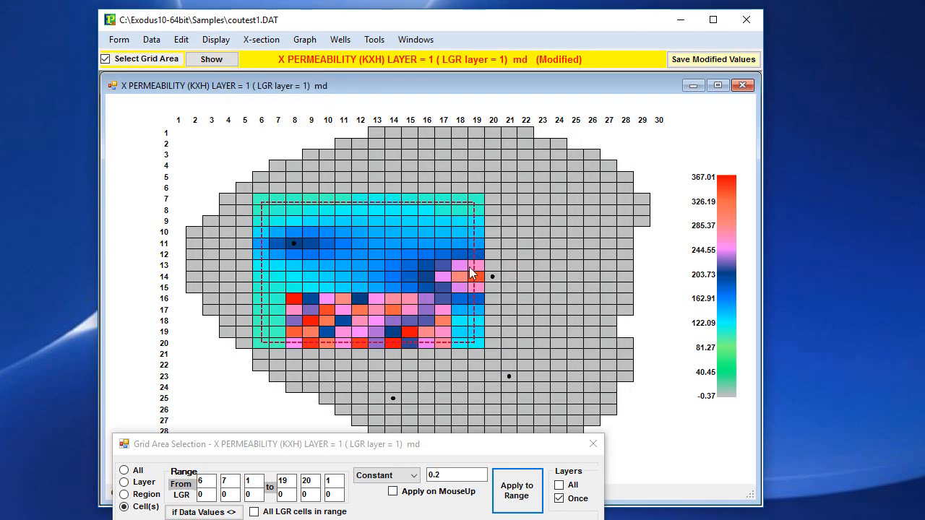
pyautogui.click(389, 237)
pyautogui.click(371, 216)
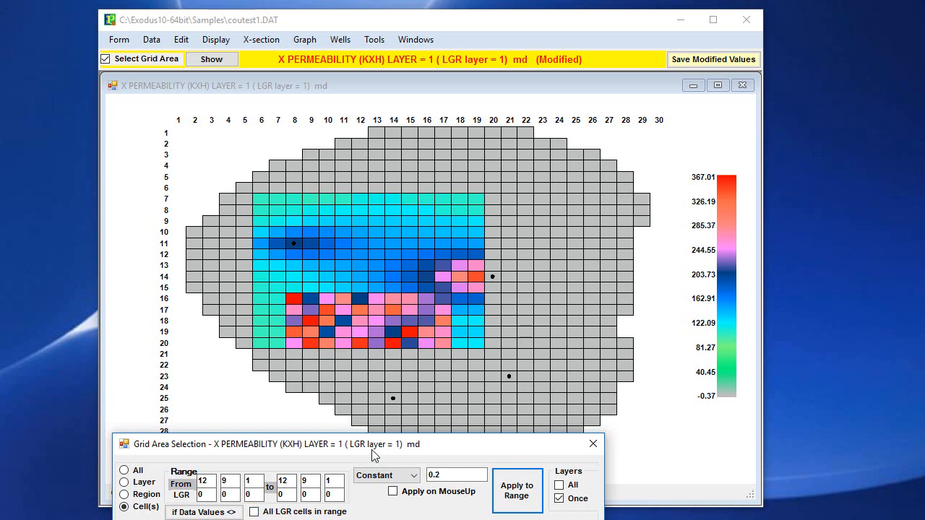
# - Review the list of reservoir parameters that have data without changing the displayed parameter
pyautogui.moveTo(372, 450); pyautogui.dragTo(345, 398)
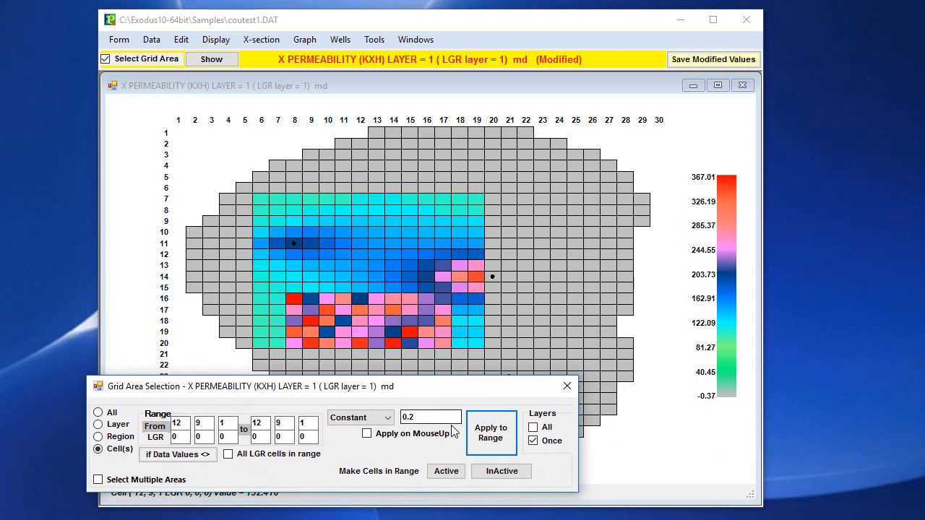
pyautogui.click(218, 40)
pyautogui.click(231, 56)
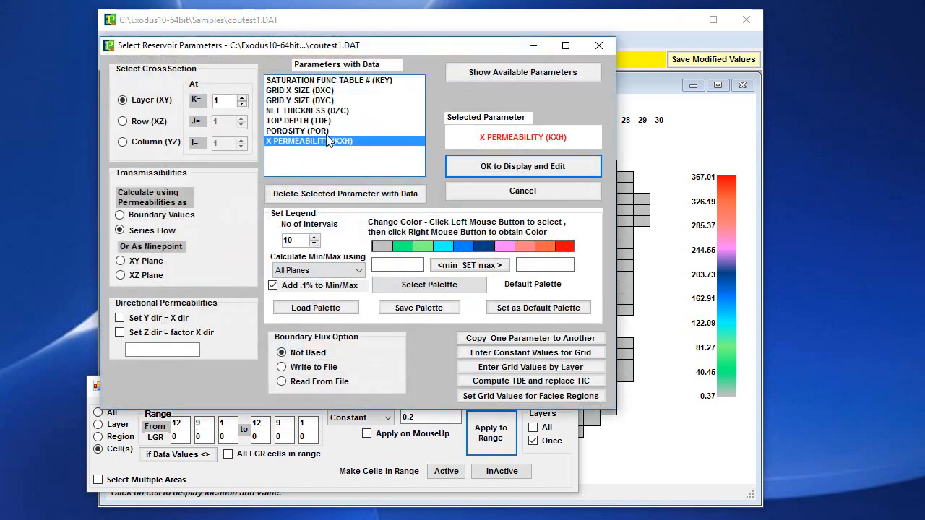
pyautogui.click(520, 193)
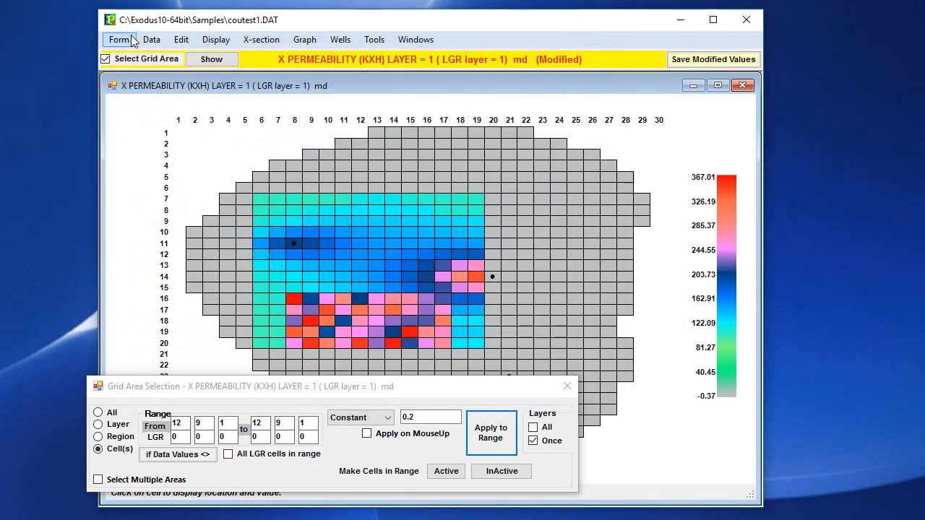
# - Close all grid display windows and update the stored parameter values with the current X permeability
pyautogui.click(120, 42)
pyautogui.moveTo(150, 98)
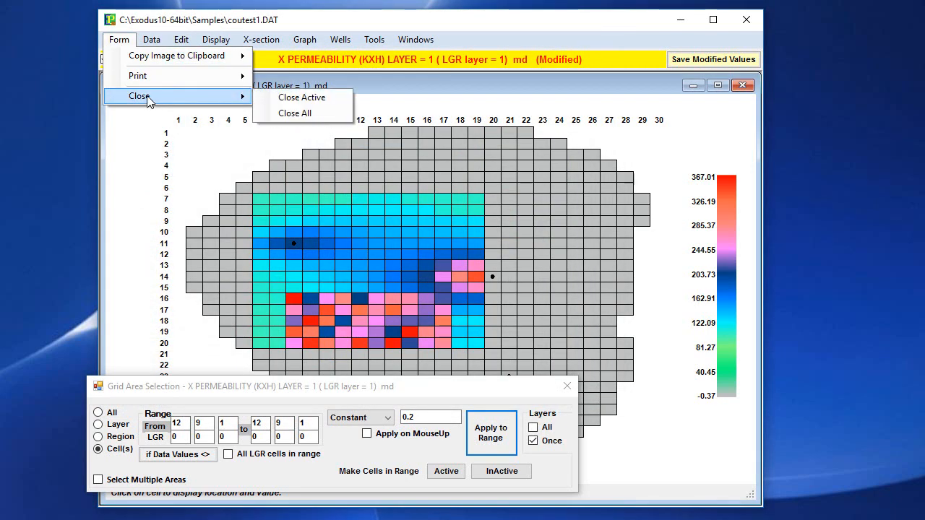
pyautogui.click(312, 113)
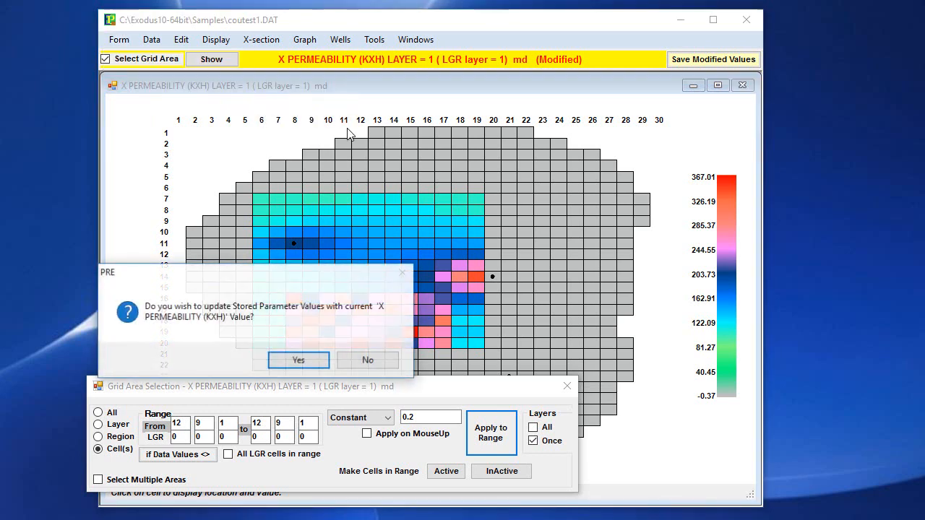
pyautogui.click(298, 360)
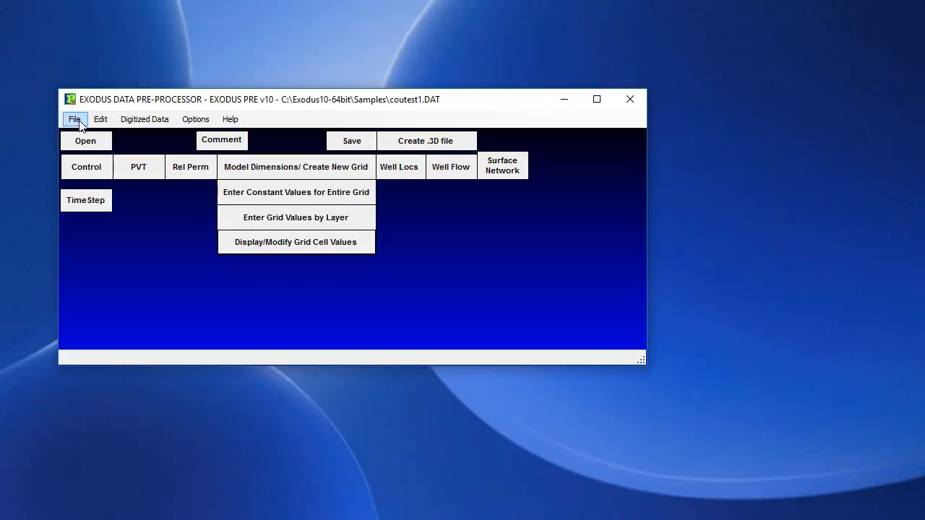
# - Start saving the model to an Exodus data file as one file, declining further data checks and accepting incomplete data
pyautogui.click(75, 120)
pyautogui.moveTo(99, 169)
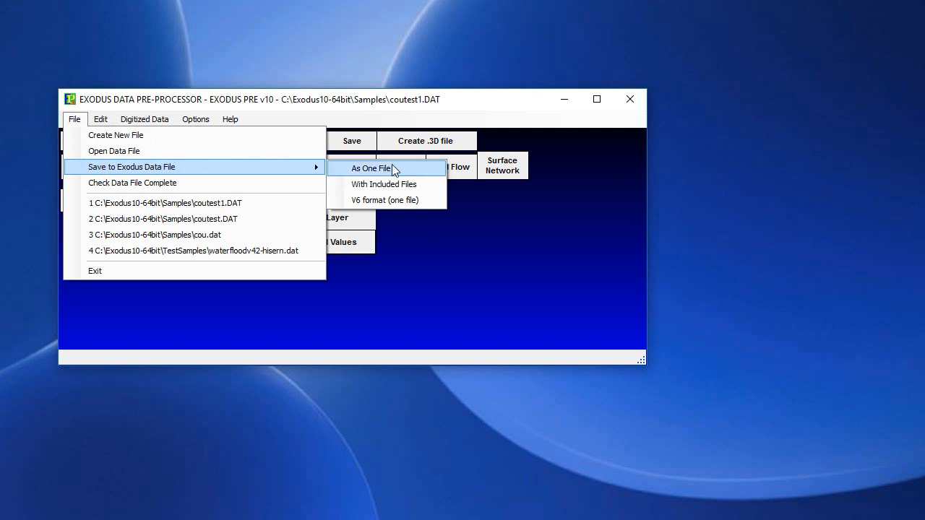
pyautogui.click(369, 168)
pyautogui.click(288, 361)
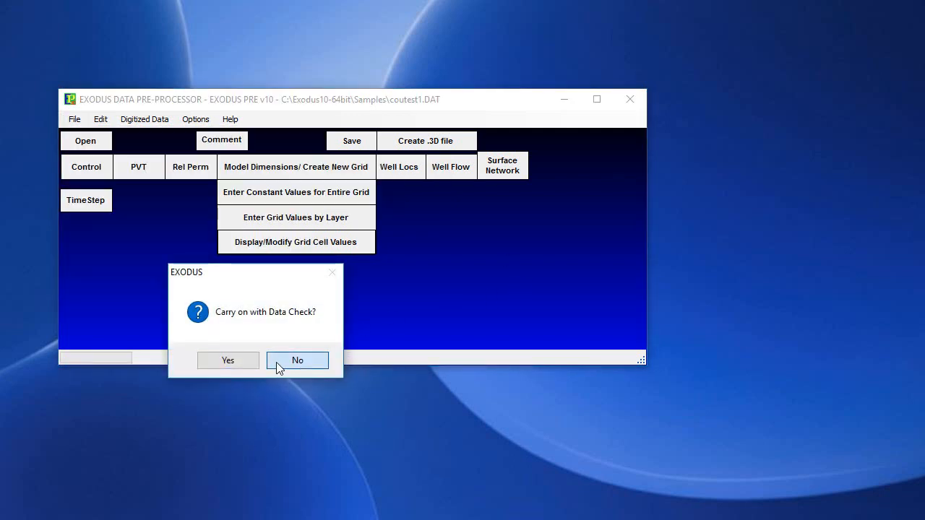
pyautogui.click(276, 362)
pyautogui.click(294, 363)
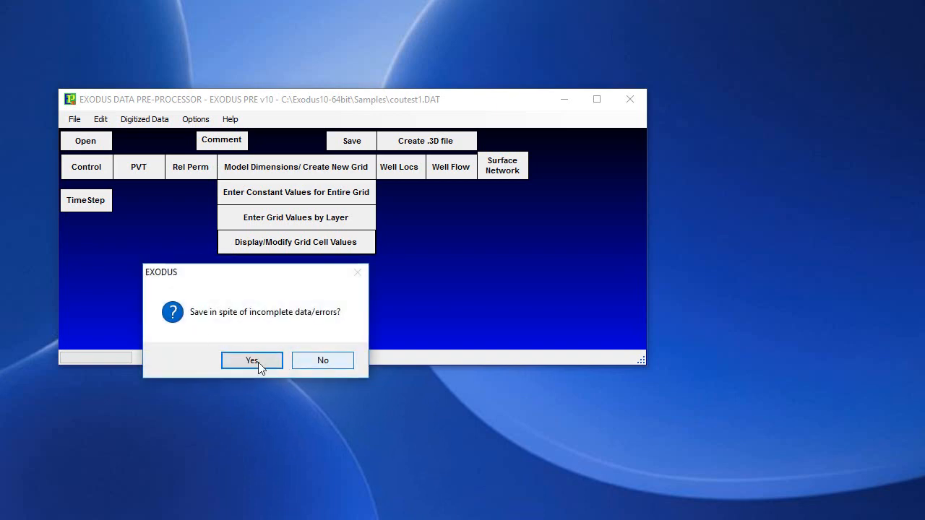
pyautogui.click(240, 363)
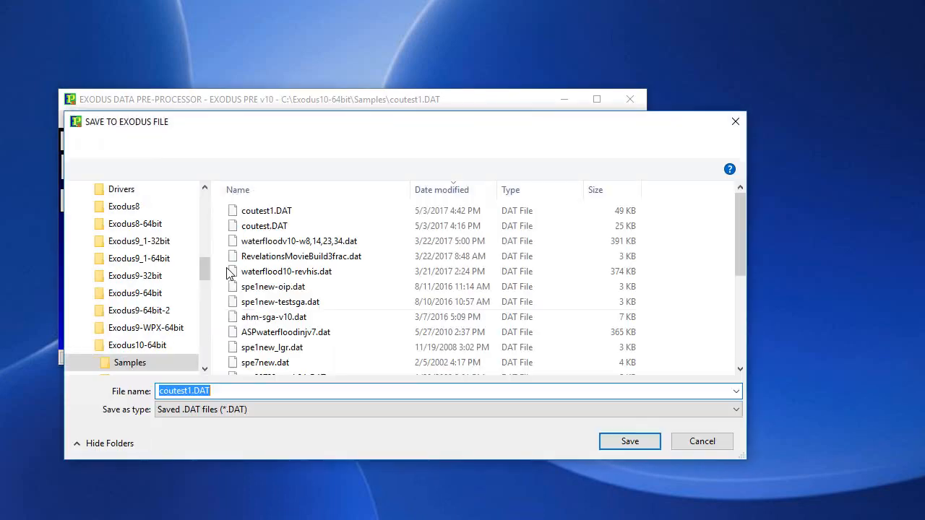
# - Save the data file under the new name coutest2.DAT in the Samples folder
pyautogui.click(270, 211)
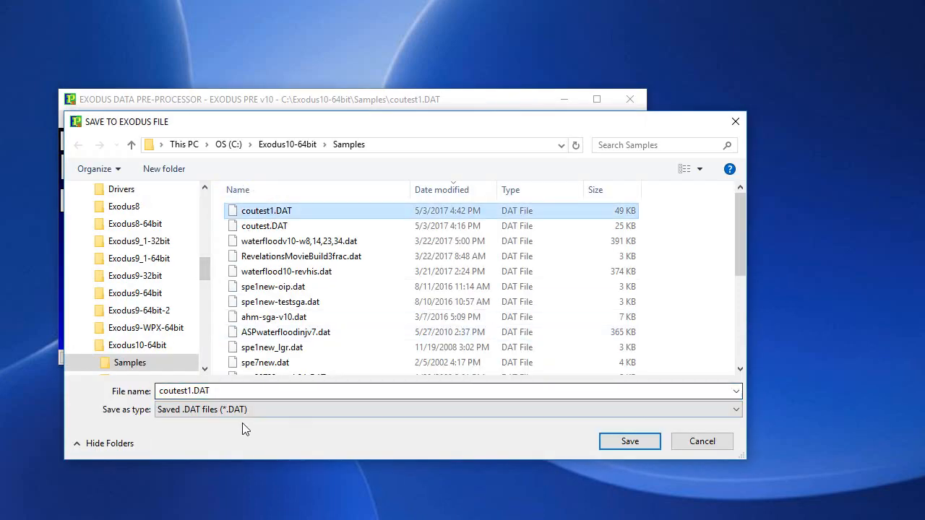
pyautogui.click(203, 391)
pyautogui.click(203, 391)
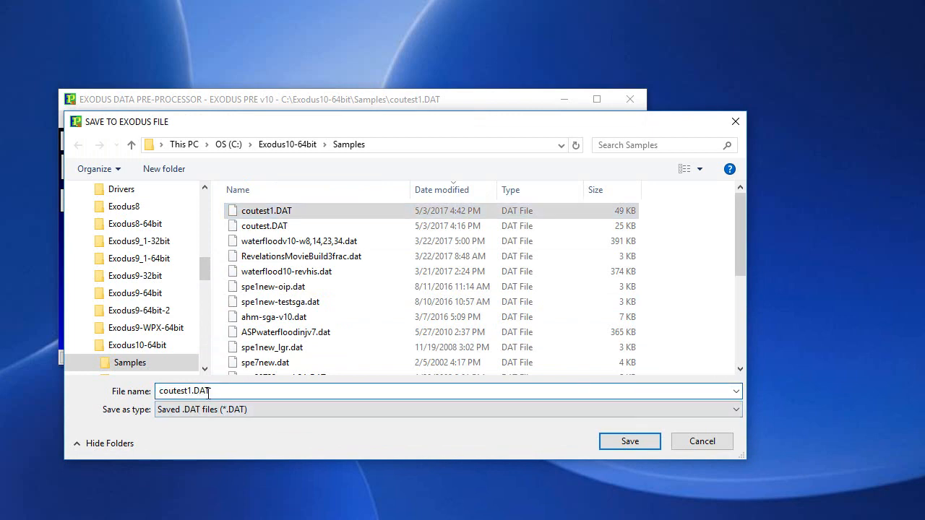
pyautogui.press('BackSpace')
pyautogui.write('2')
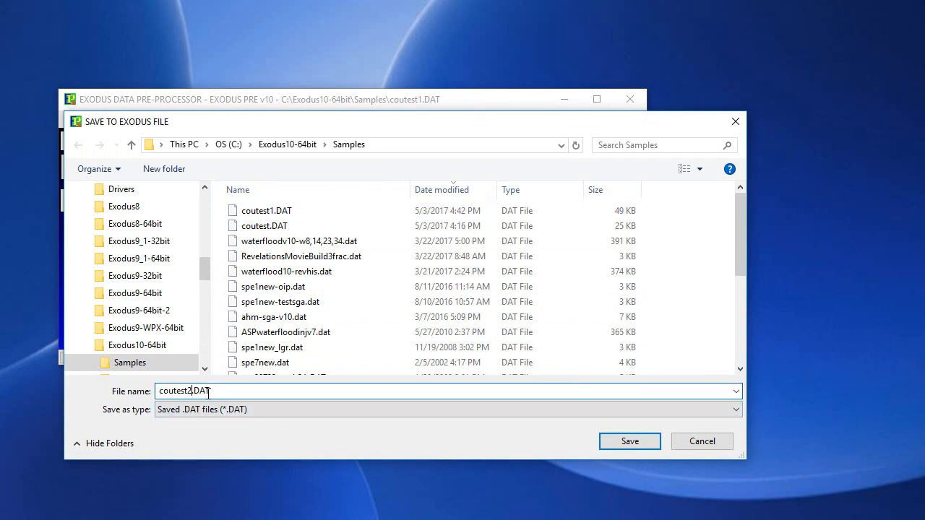
pyautogui.click(655, 443)
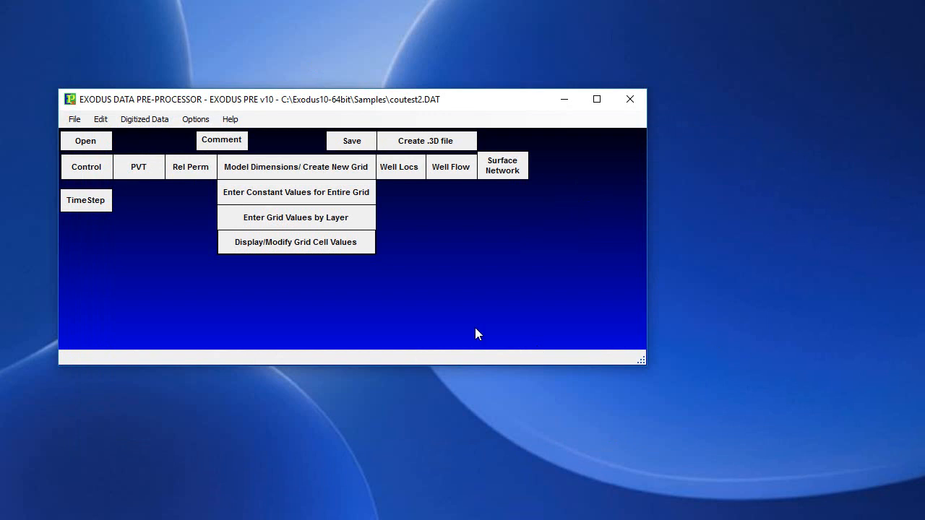